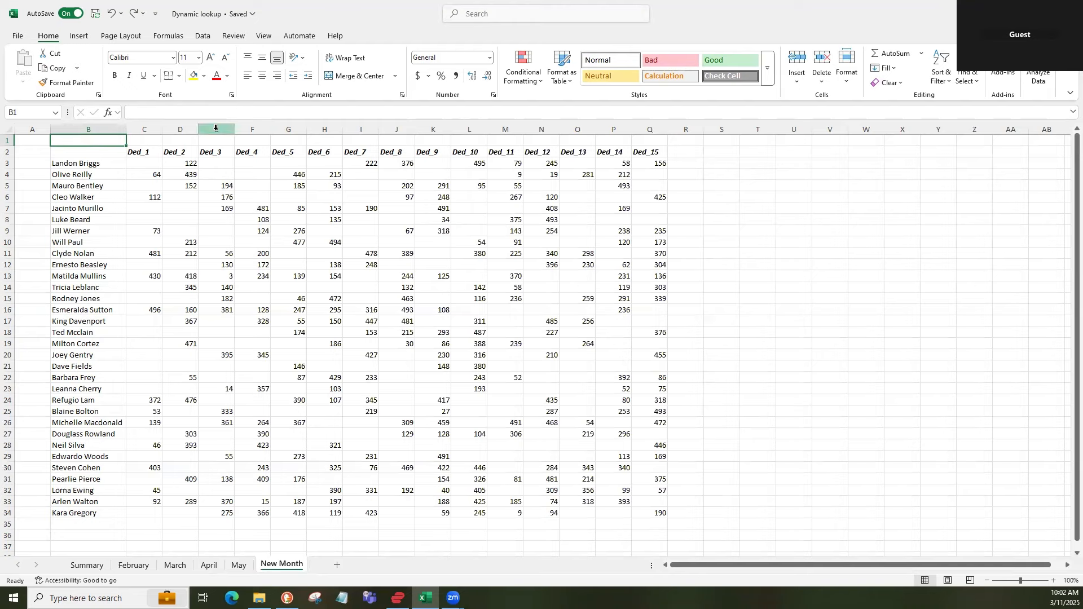
- Examine the deduction headers in row 2 and the employee names in column B of the New Month sheet
{"action": "left_click", "coordinate": [145, 151]}
{"action": "left_click", "coordinate": [180, 152]}
{"action": "left_click", "coordinate": [216, 152]}
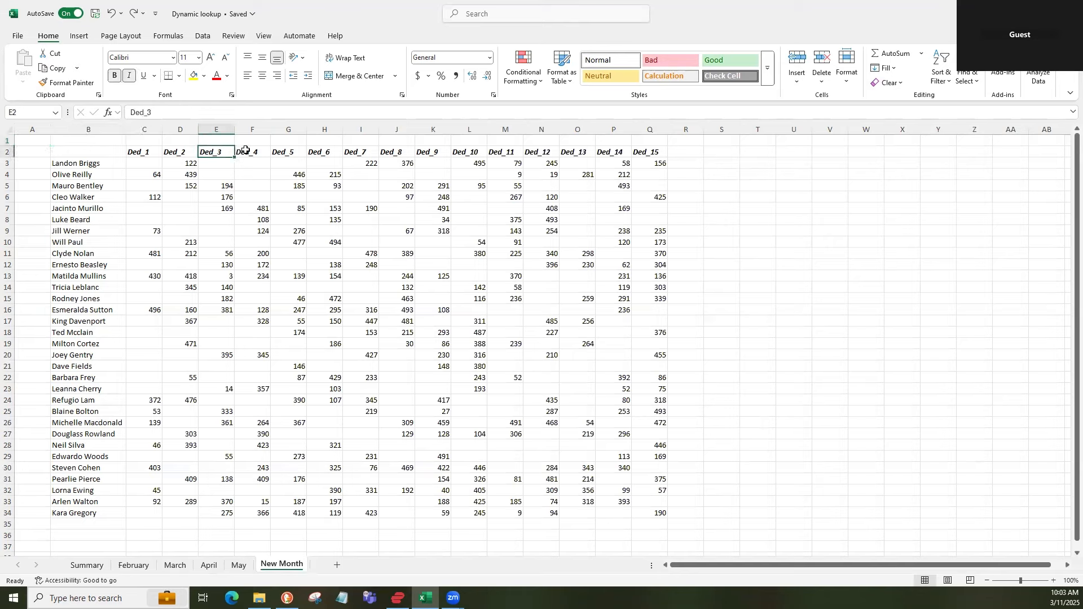
{"action": "left_click", "coordinate": [252, 152]}
{"action": "left_click", "coordinate": [292, 153]}
{"action": "left_click", "coordinate": [325, 153]}
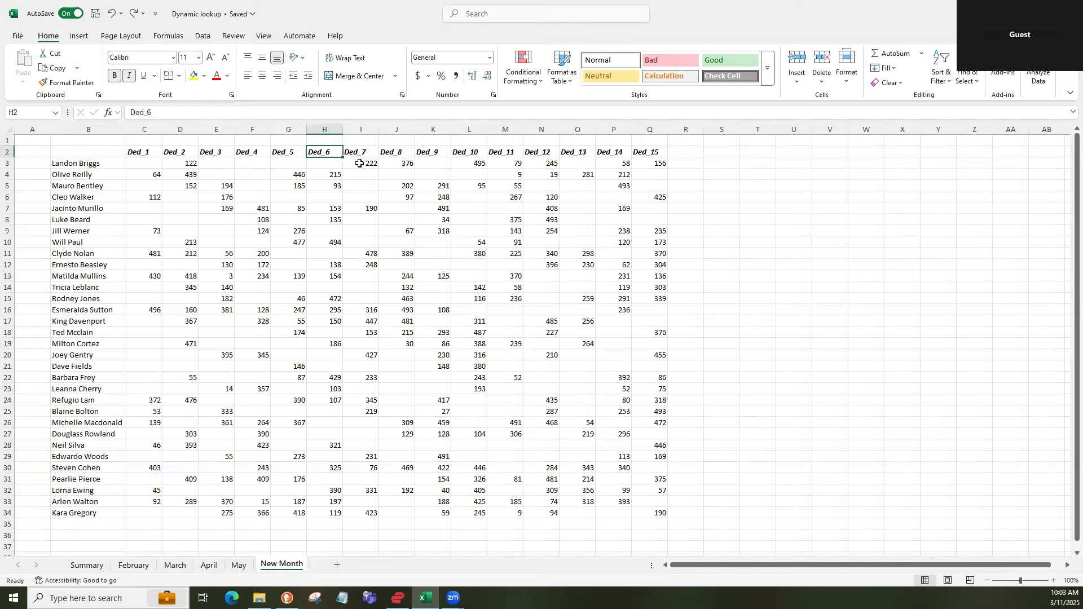
{"action": "left_click_drag", "start_coordinate": [102, 167], "coordinate": [105, 513]}
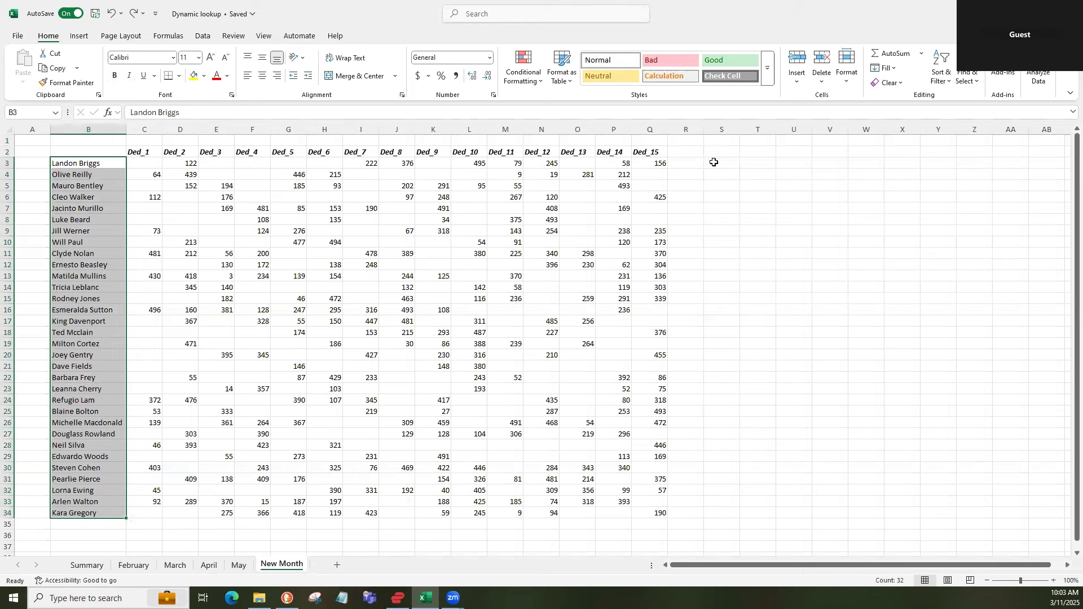
{"action": "left_click", "coordinate": [661, 150]}
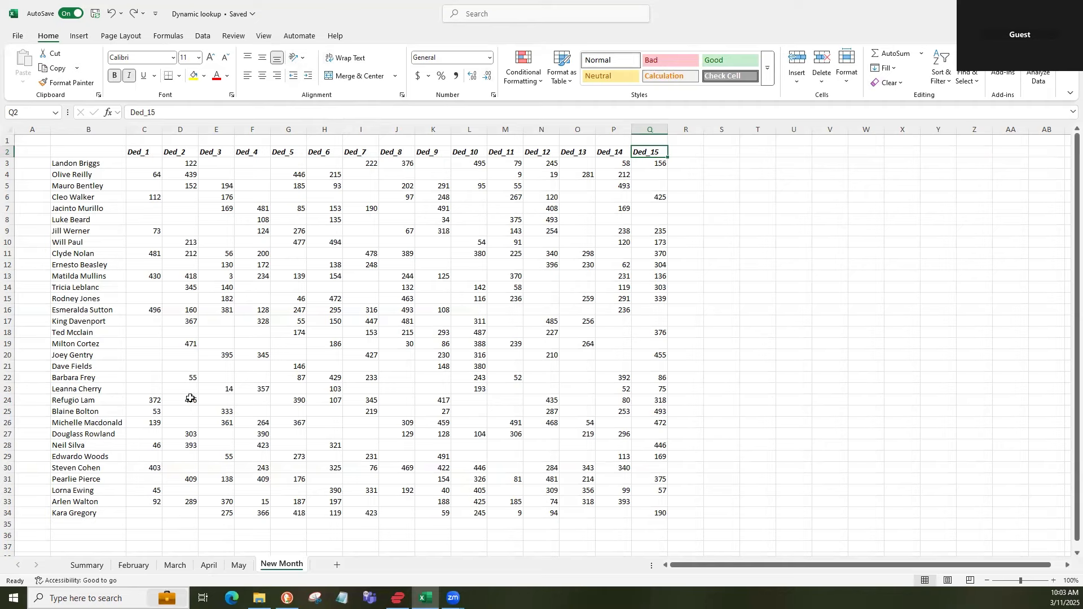
- Compare the Ded_4, Ded_7 and Ded_11 headers on the Summary sheet with the deduction headers on the New Month sheet
{"action": "left_click", "coordinate": [86, 565]}
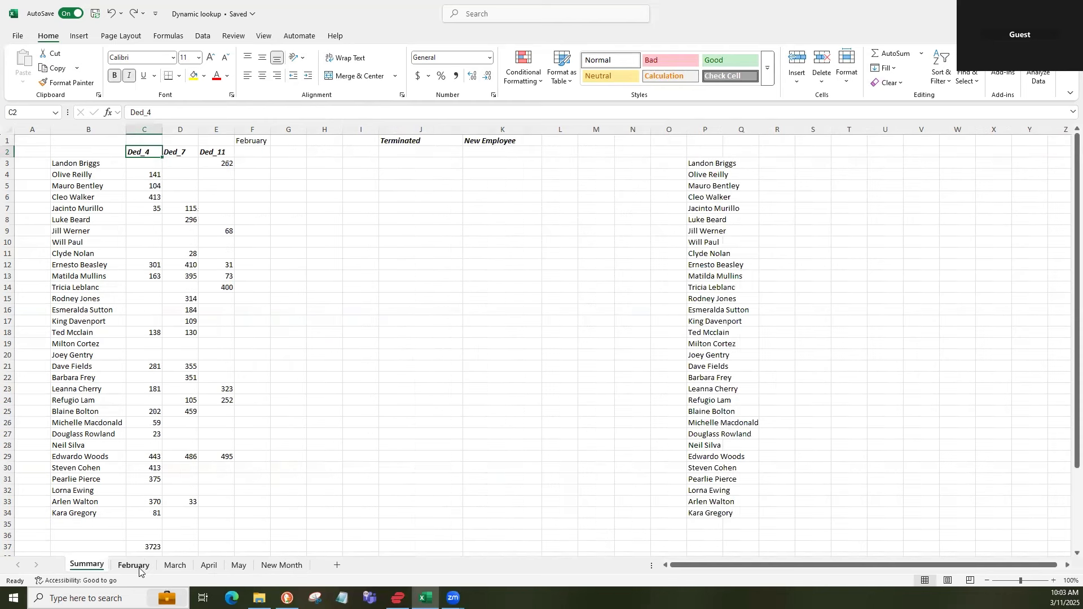
{"action": "left_click_drag", "start_coordinate": [148, 152], "coordinate": [217, 153]}
{"action": "left_click", "coordinate": [281, 565]}
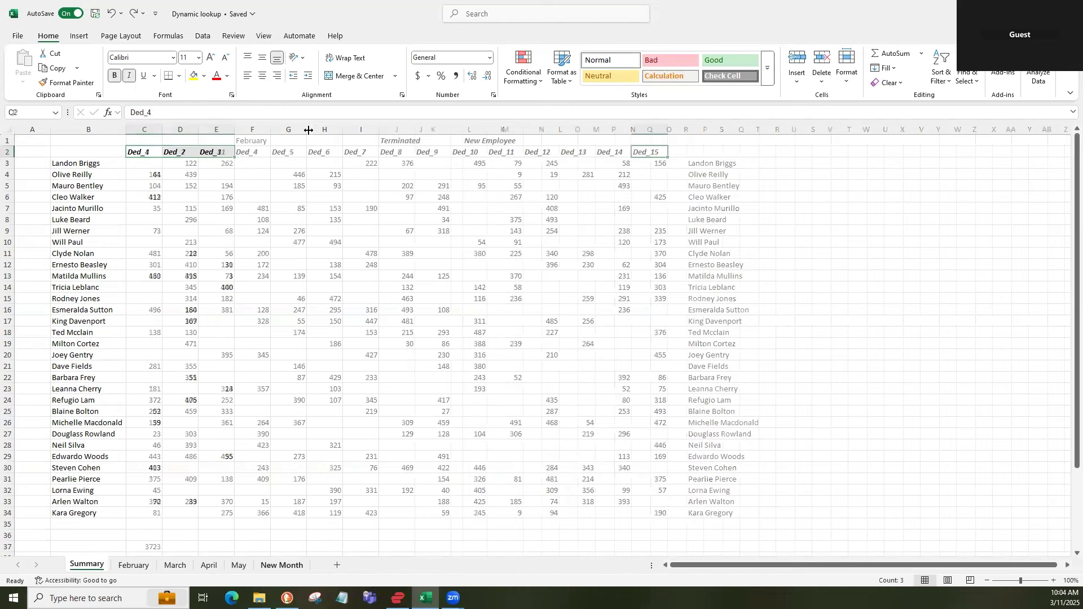
{"action": "left_click", "coordinate": [86, 564]}
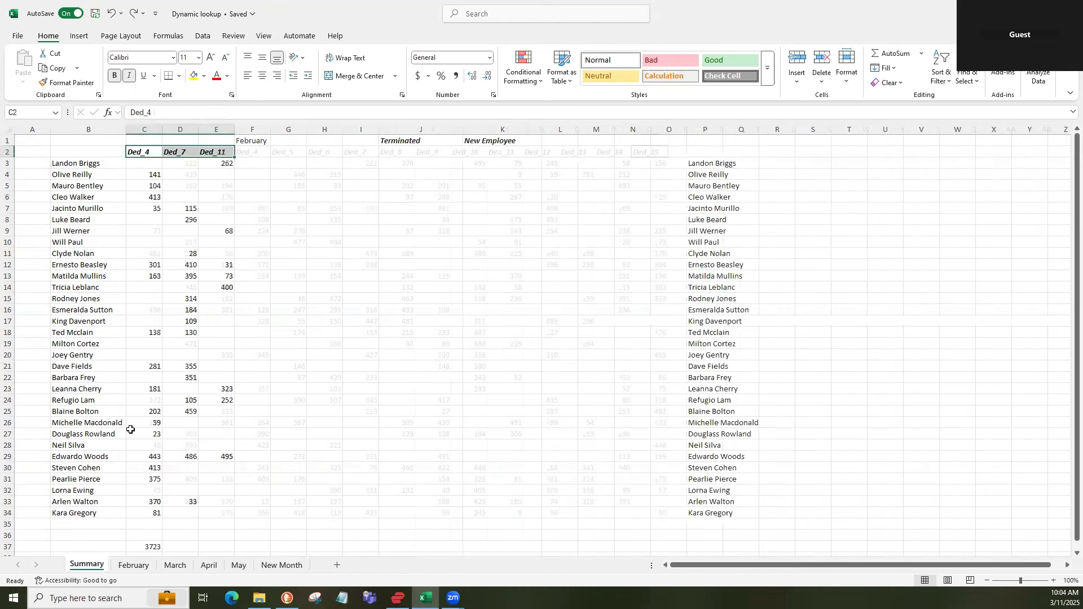
{"action": "left_click", "coordinate": [282, 150]}
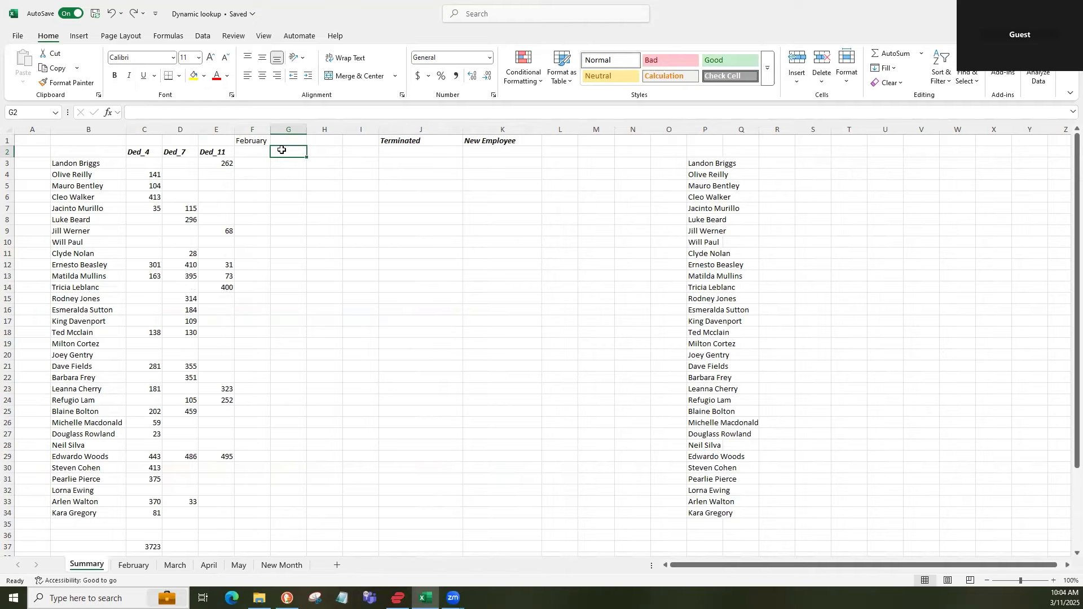
- Delete the Ded_8 column from the New Month sheet and highlight the headers Ded_9 through Ded_15
{"action": "left_click", "coordinate": [293, 566]}
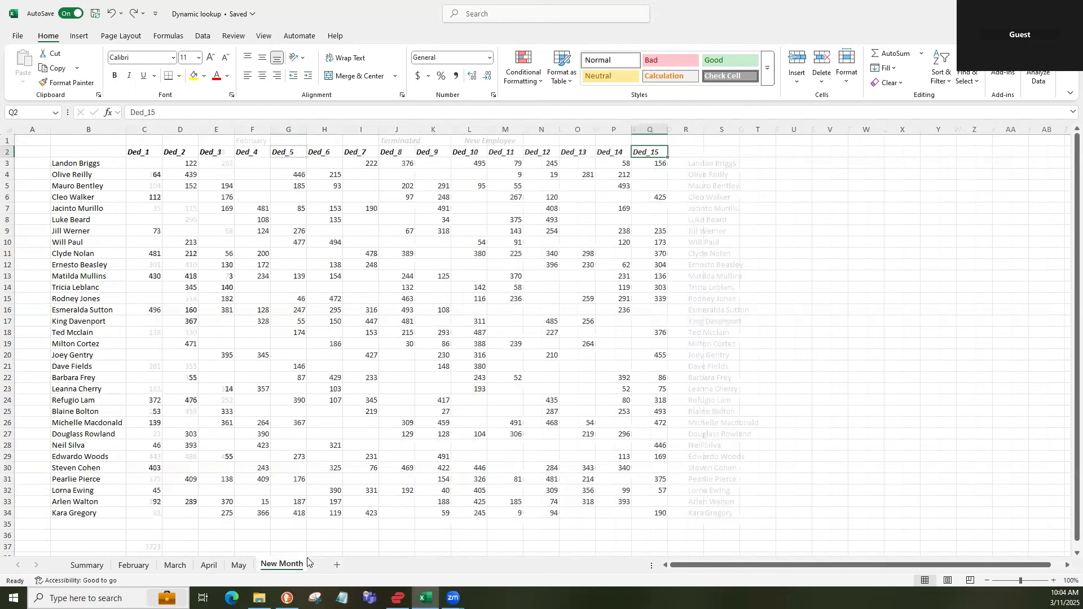
{"action": "right_click", "coordinate": [394, 130]}
{"action": "left_click", "coordinate": [420, 259]}
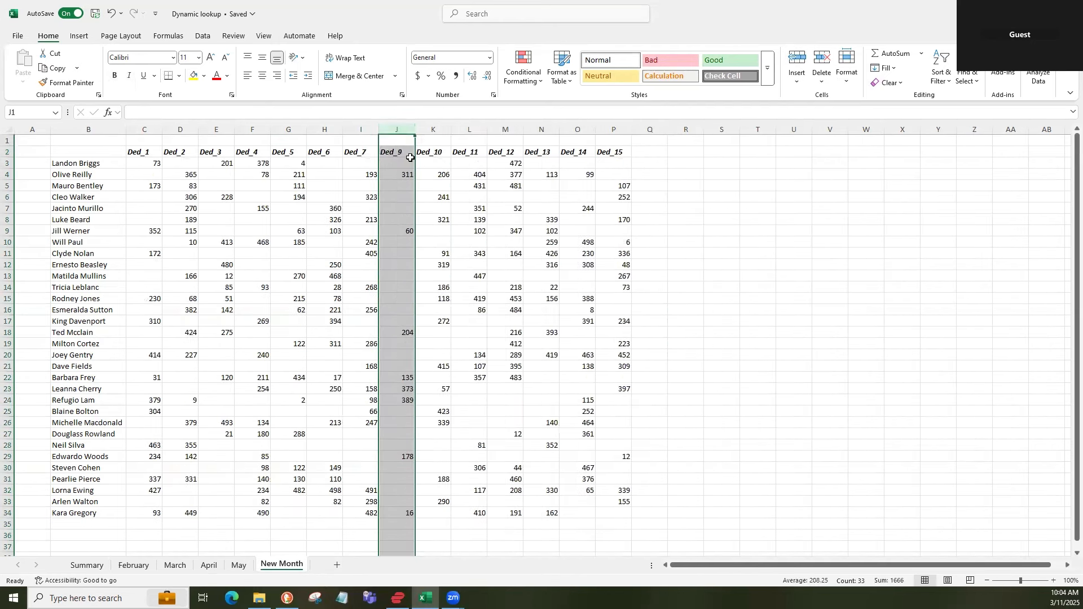
{"action": "left_click_drag", "start_coordinate": [614, 151], "coordinate": [401, 153]}
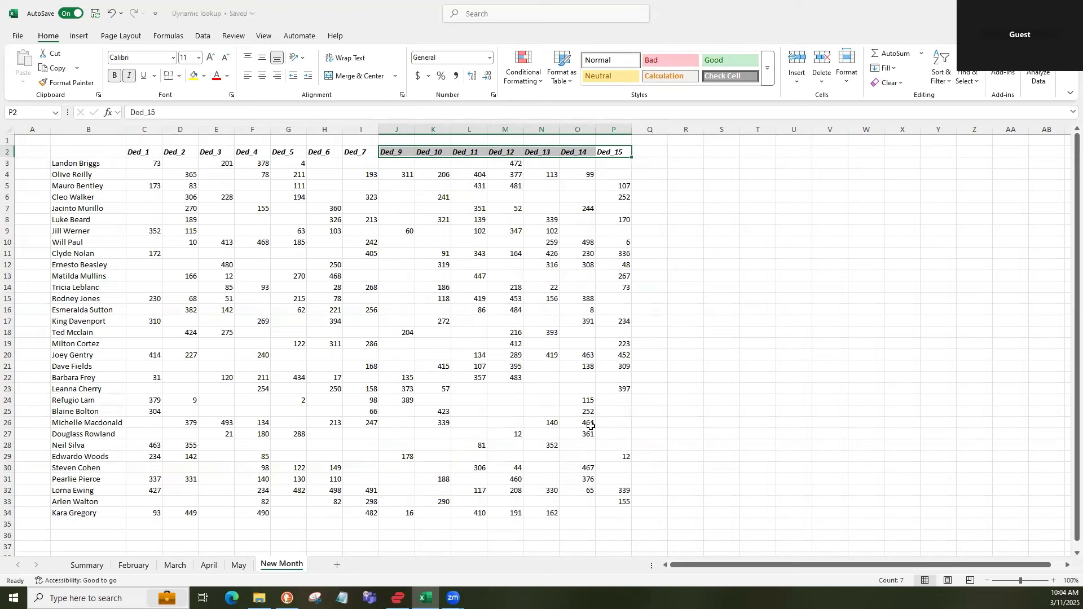
- Check the Summary sheet and undo the column deletion on the New Month sheet
{"action": "left_click", "coordinate": [75, 566]}
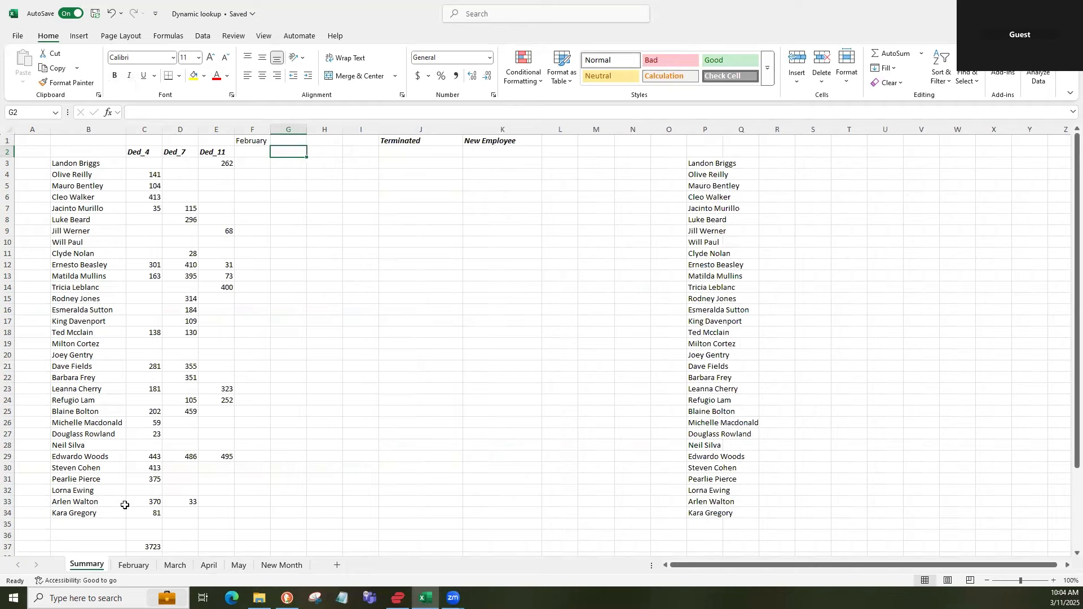
{"action": "left_click", "coordinate": [278, 567]}
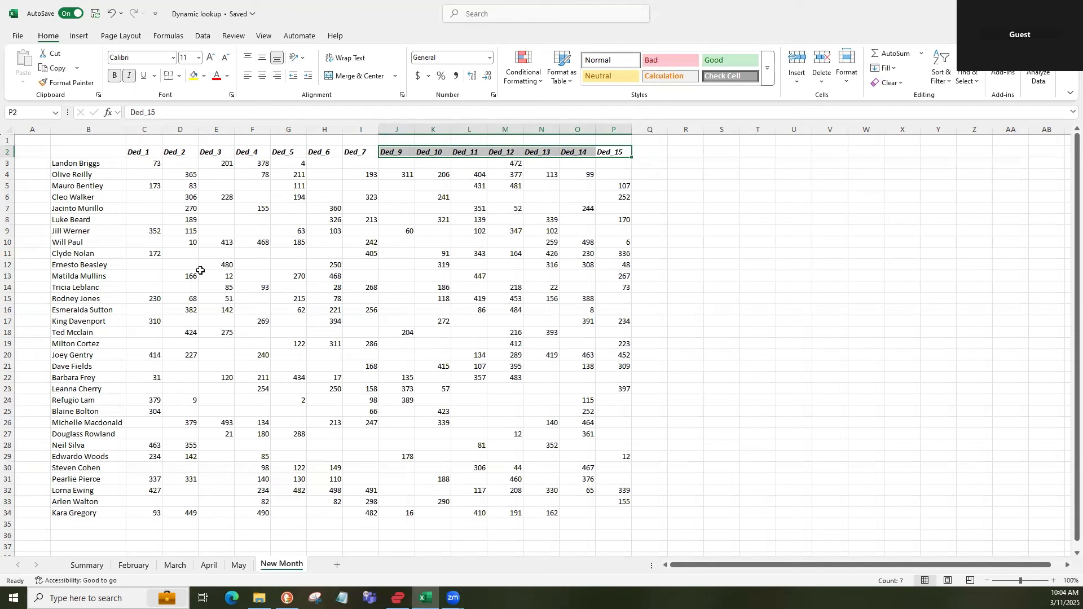
{"action": "key", "text": "ctrl+z"}
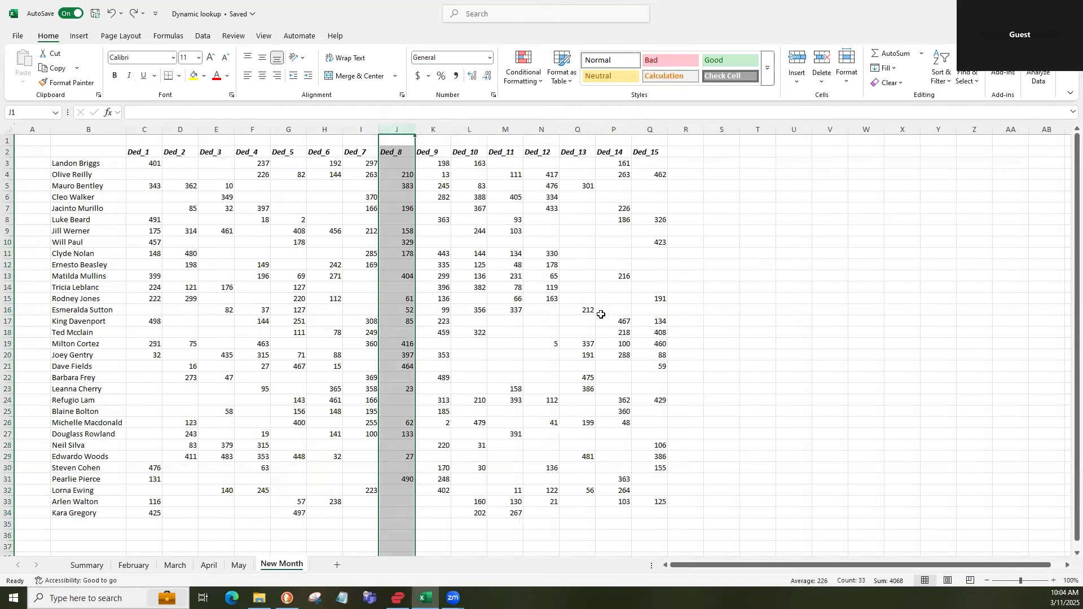
{"action": "left_click", "coordinate": [863, 298]}
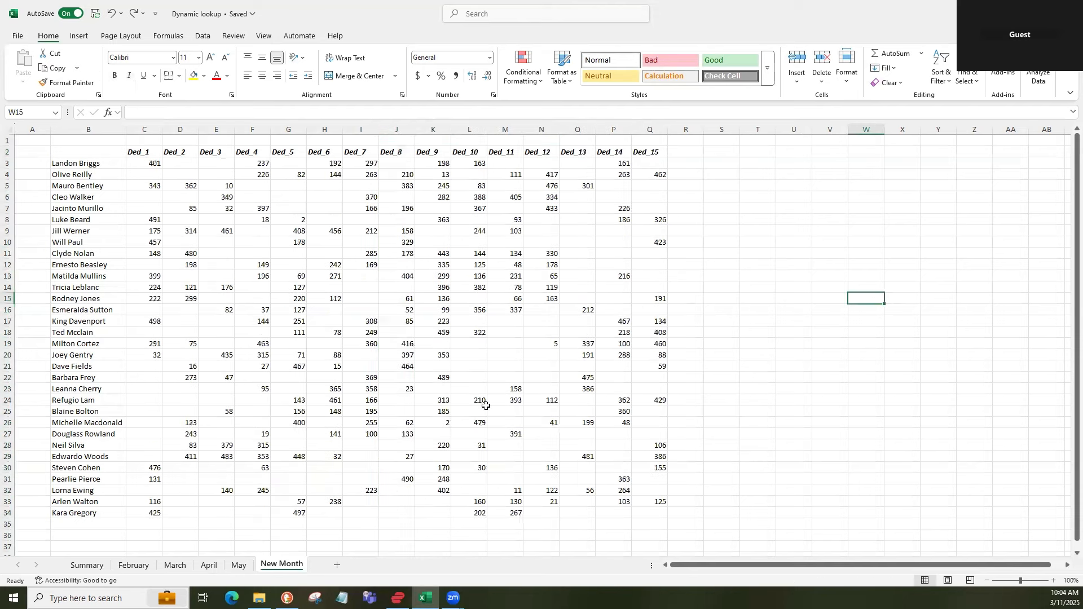
- Examine the full lookup formula in Summary cell C3 along with its month cell F1 and deduction header C2
{"action": "left_click", "coordinate": [77, 566]}
{"action": "left_click", "coordinate": [149, 161]}
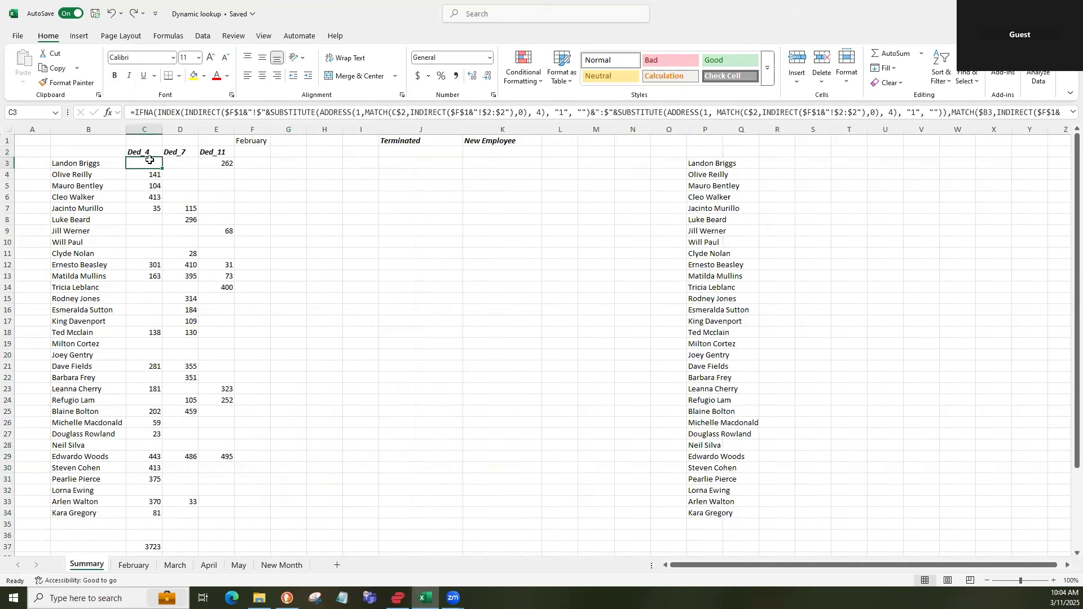
{"action": "left_click", "coordinate": [1067, 115]}
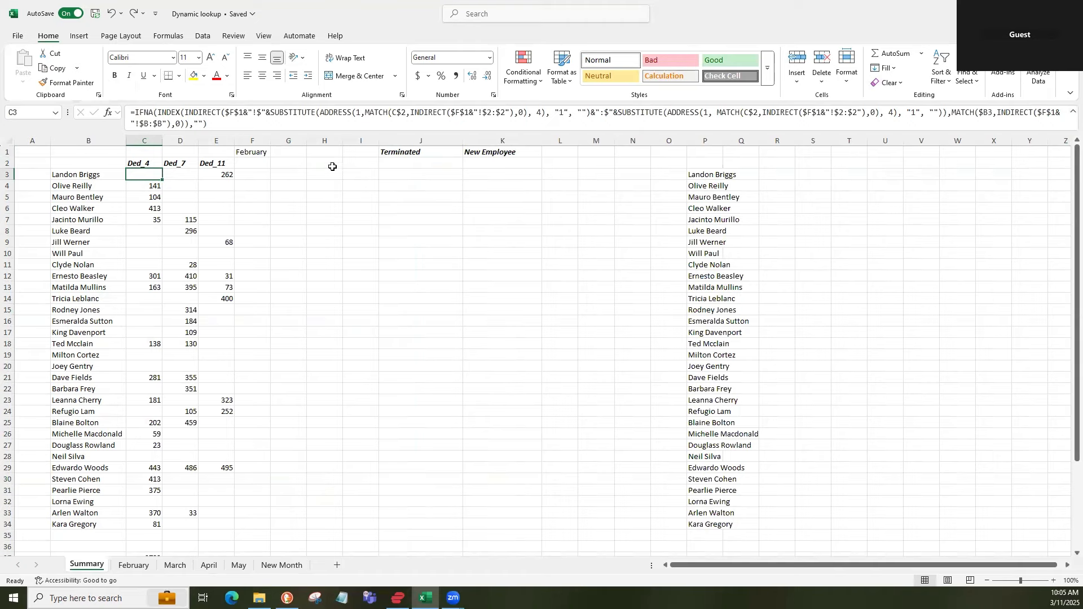
{"action": "left_click", "coordinate": [261, 153]}
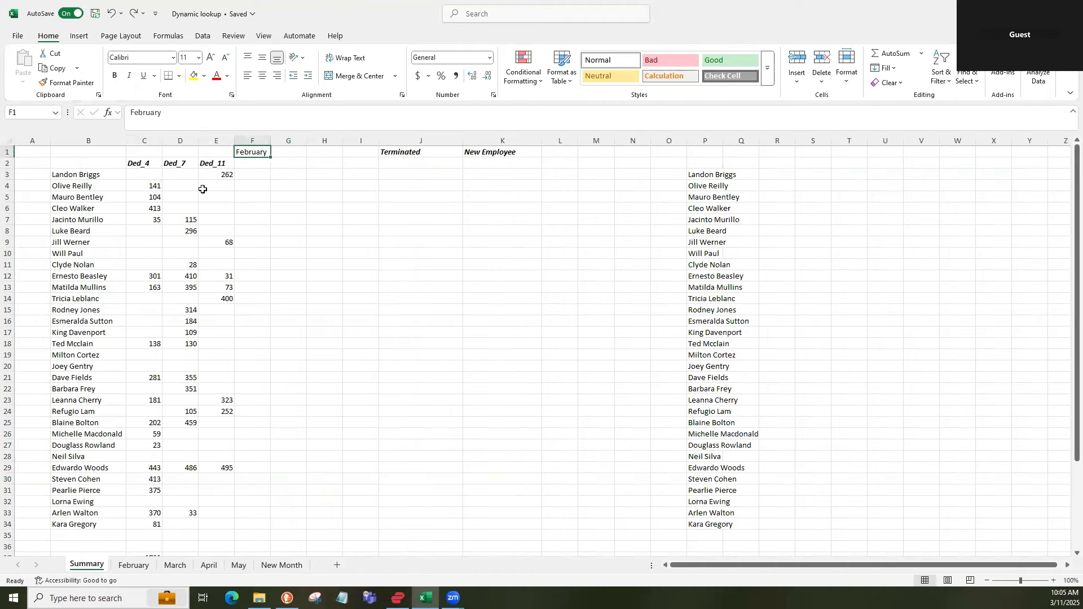
{"action": "left_click", "coordinate": [137, 164]}
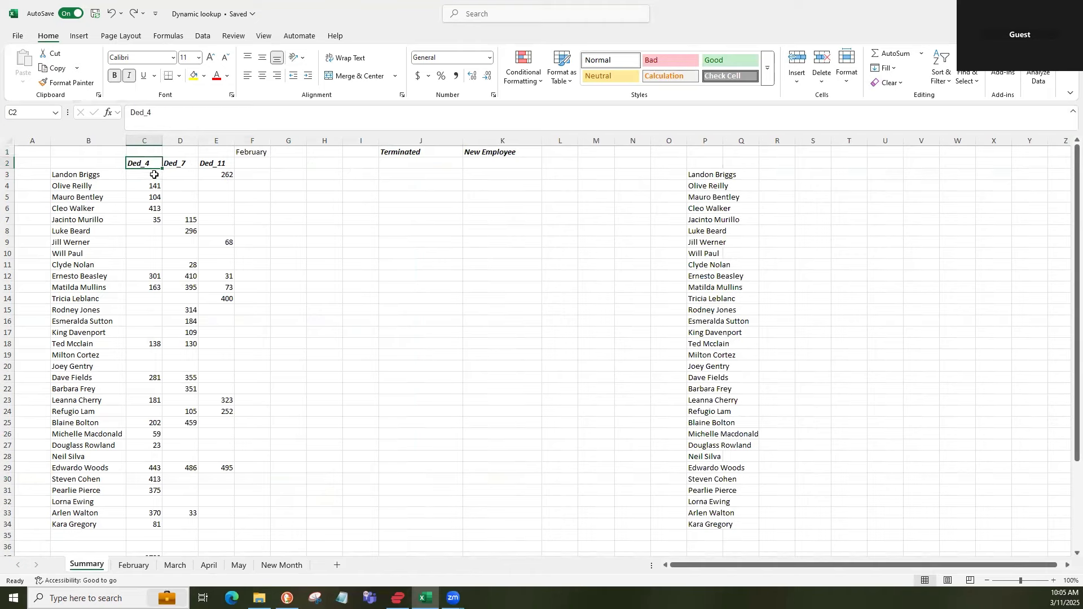
{"action": "left_click", "coordinate": [160, 177]}
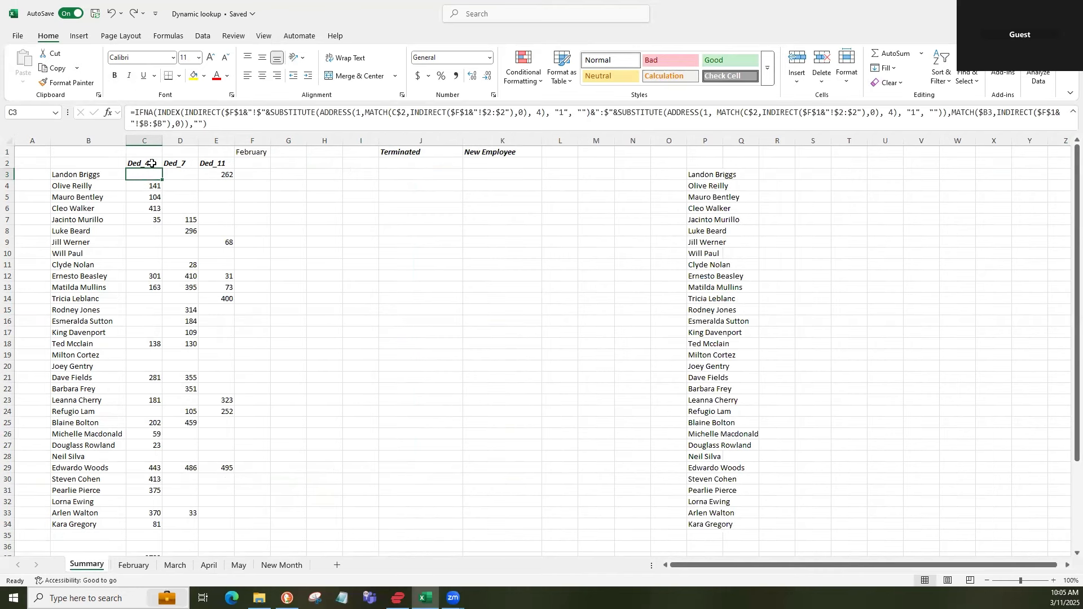
{"action": "left_click", "coordinate": [152, 163]}
{"action": "left_click", "coordinate": [249, 152]}
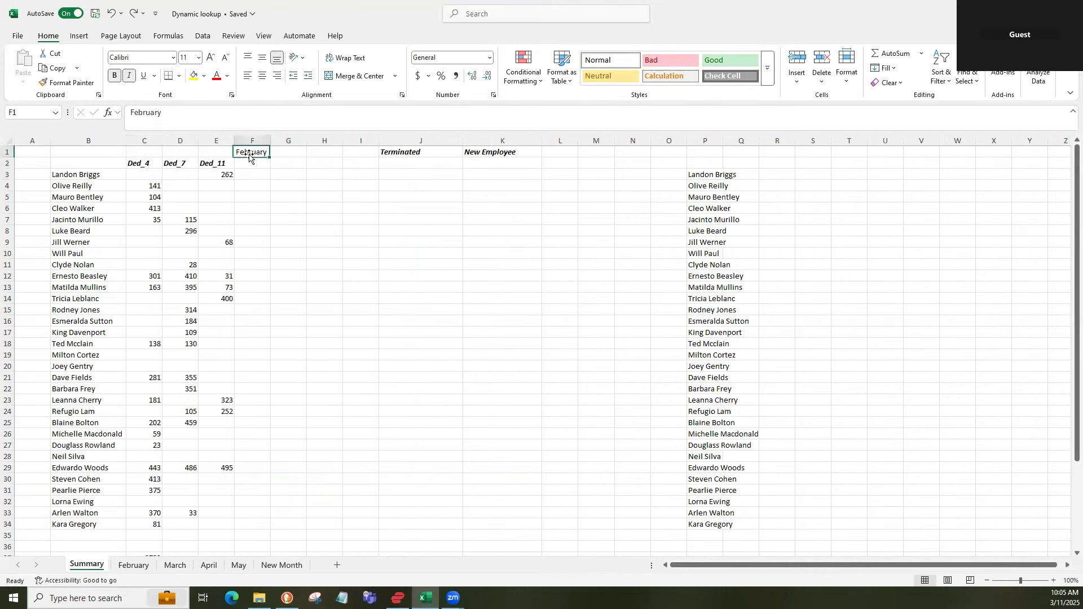
{"action": "left_click", "coordinate": [157, 179]}
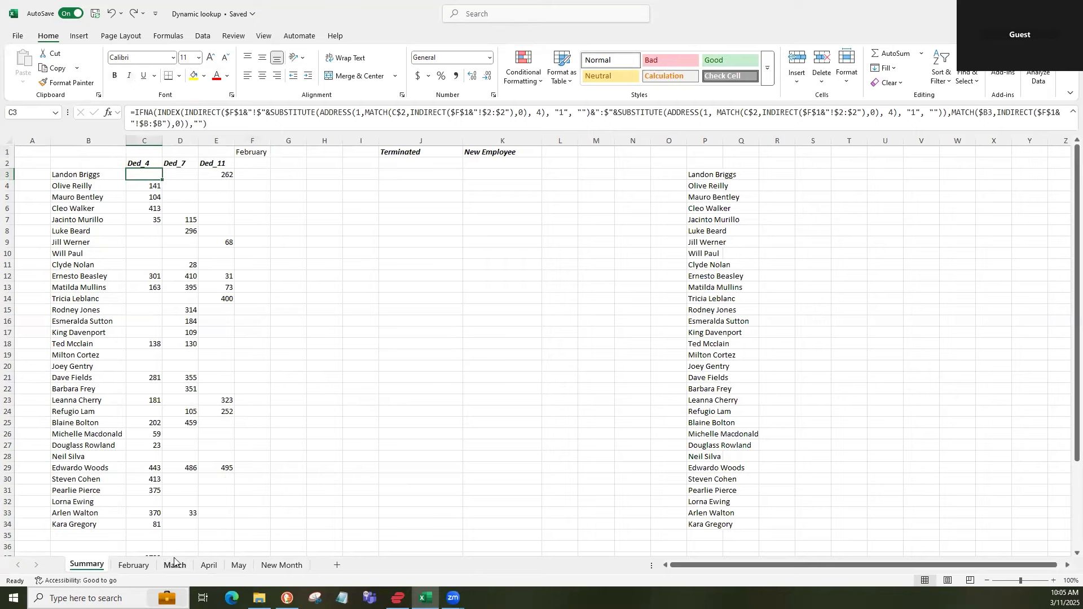
- Compare the Ded_4 formula results in Summary C3:C34 with the Ded_4 values in E3:E34 of the February sheet
{"action": "left_click_drag", "start_coordinate": [141, 175], "coordinate": [151, 199]}
{"action": "left_click", "coordinate": [151, 178]}
{"action": "left_click", "coordinate": [151, 198]}
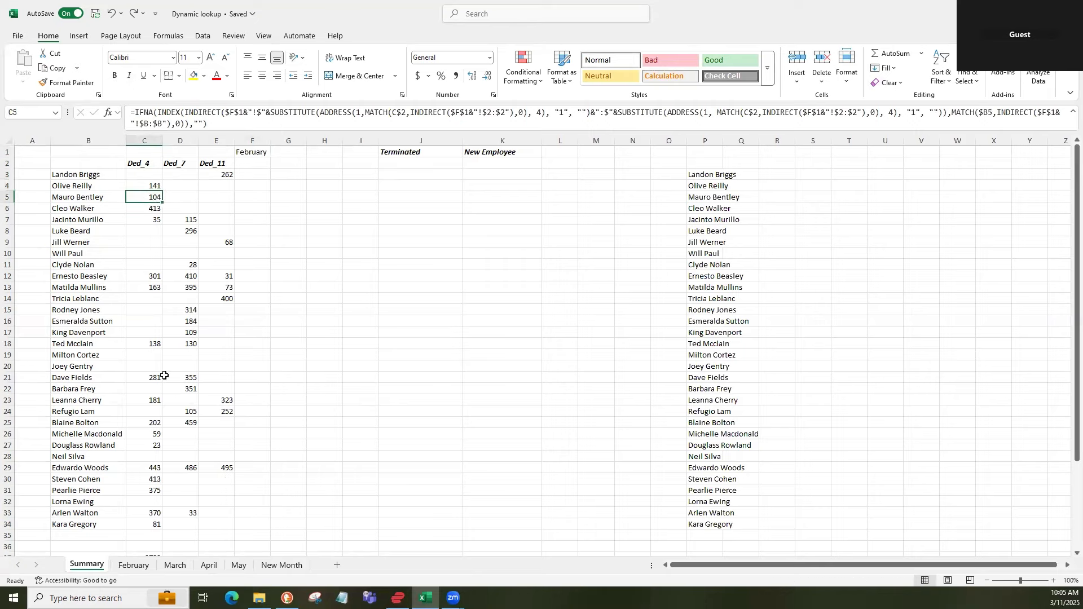
{"action": "left_click_drag", "start_coordinate": [150, 523], "coordinate": [146, 172]}
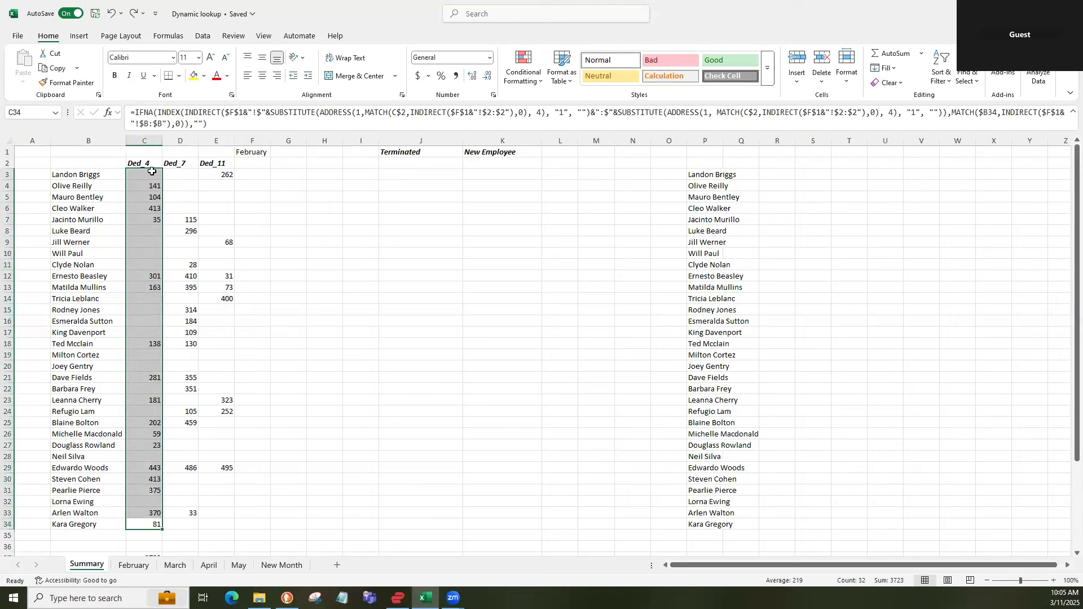
{"action": "left_click", "coordinate": [134, 565]}
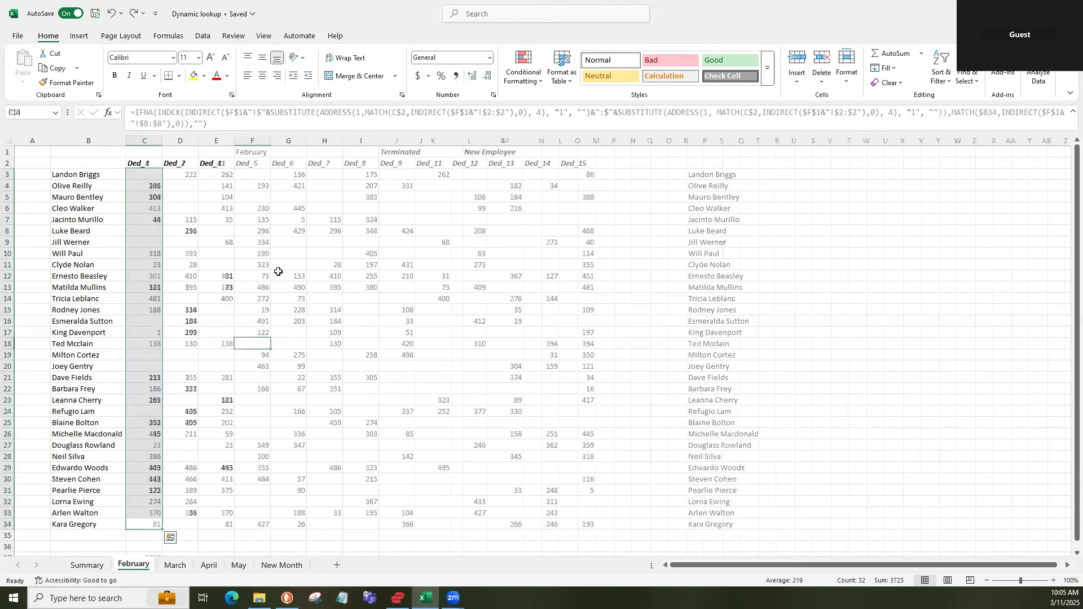
{"action": "left_click", "coordinate": [221, 176]}
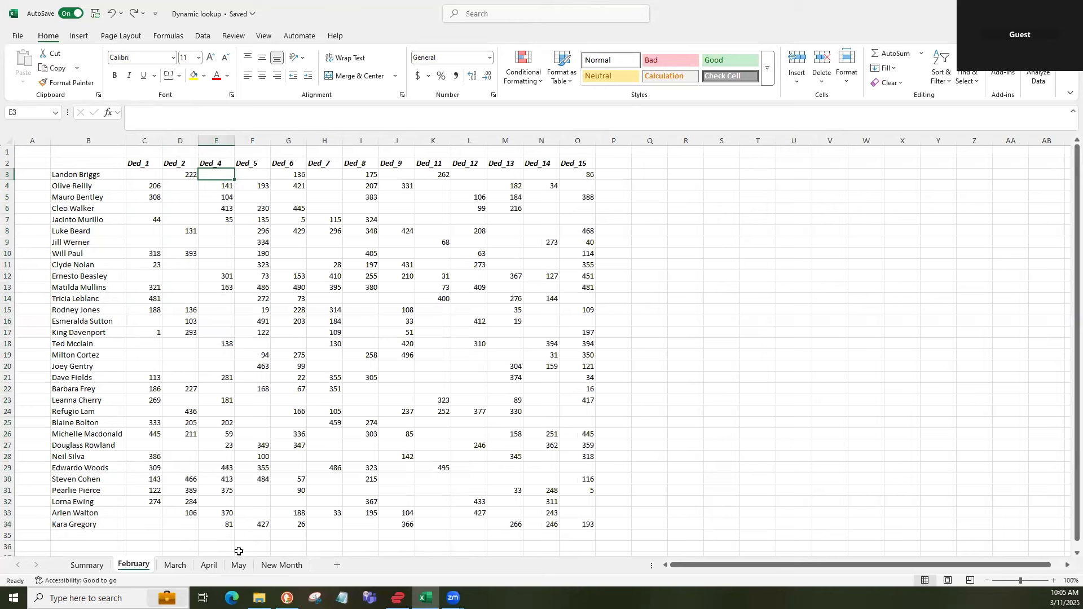
{"action": "left_click", "coordinate": [230, 521], "text": "shift"}
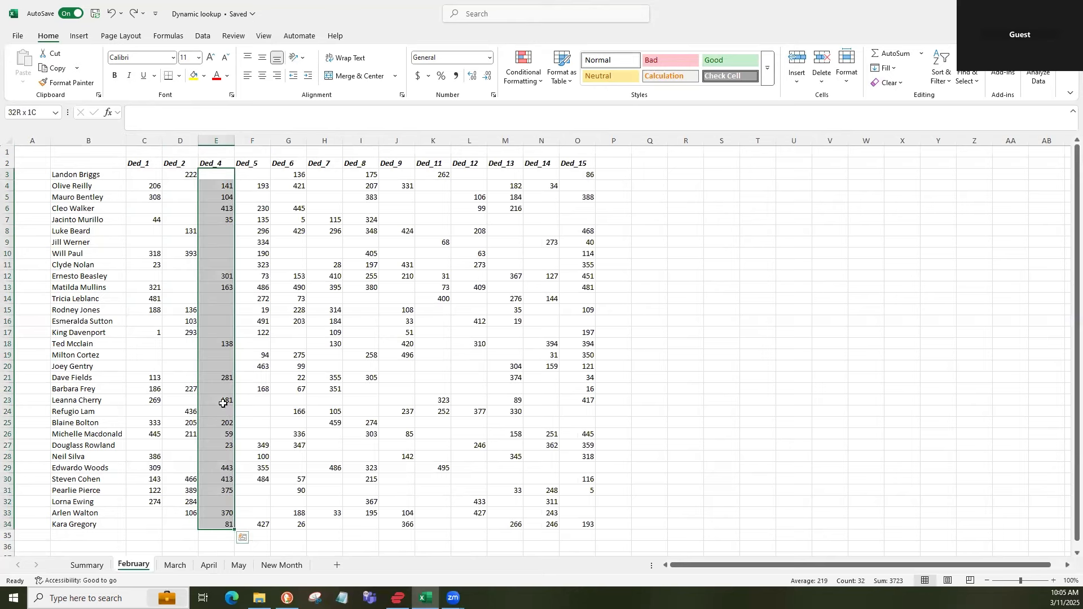
{"action": "left_click", "coordinate": [207, 355]}
{"action": "left_click", "coordinate": [223, 185]}
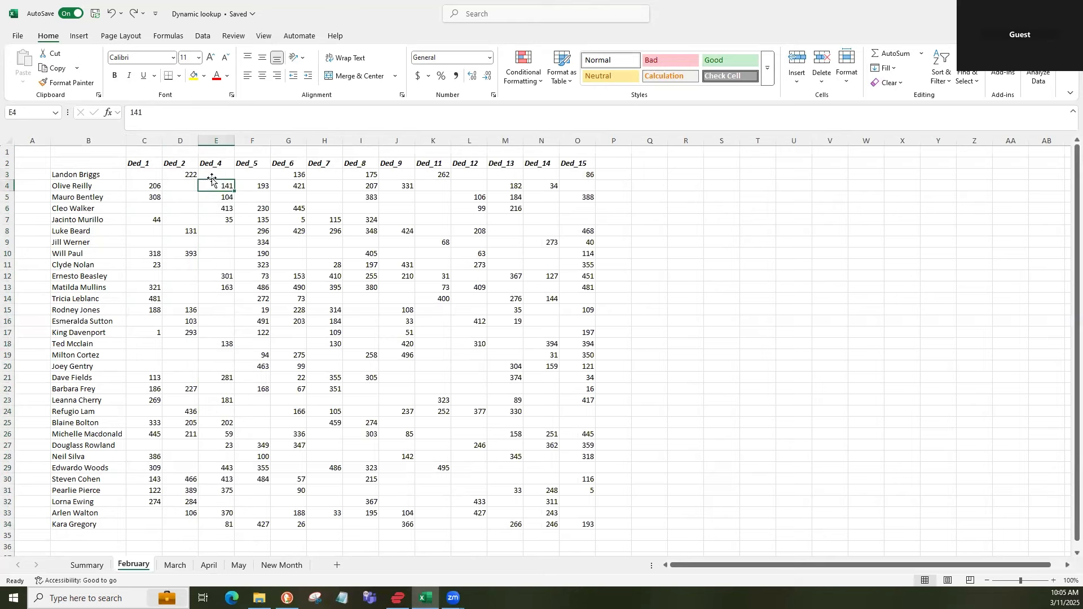
- Trace the Ded_4 lookup from Summary cell C2 to row 2, the column B names and column E of the February sheet
{"action": "left_click", "coordinate": [88, 569]}
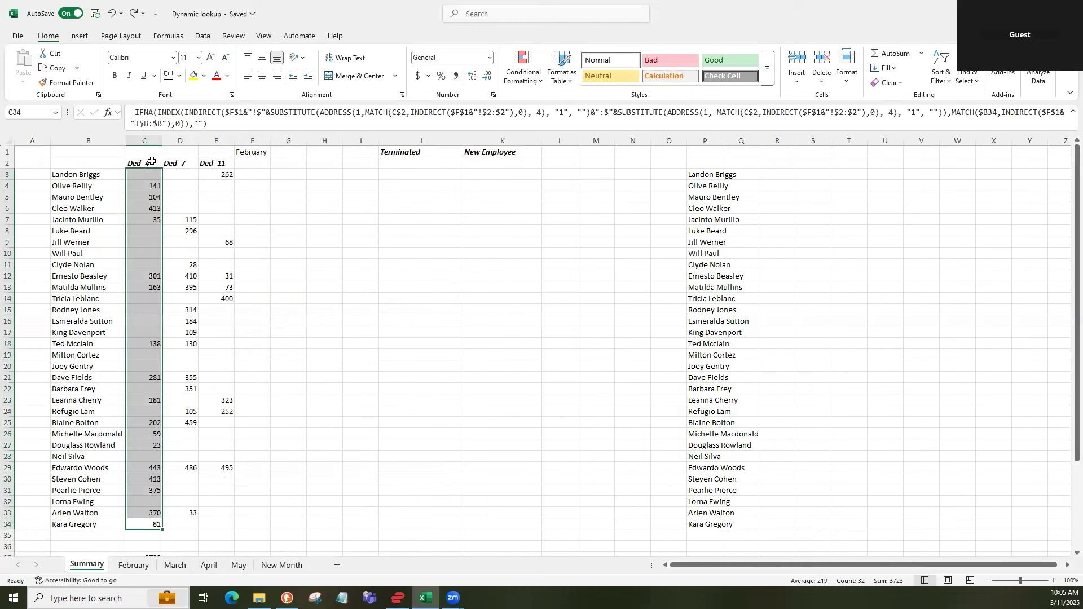
{"action": "left_click", "coordinate": [151, 162]}
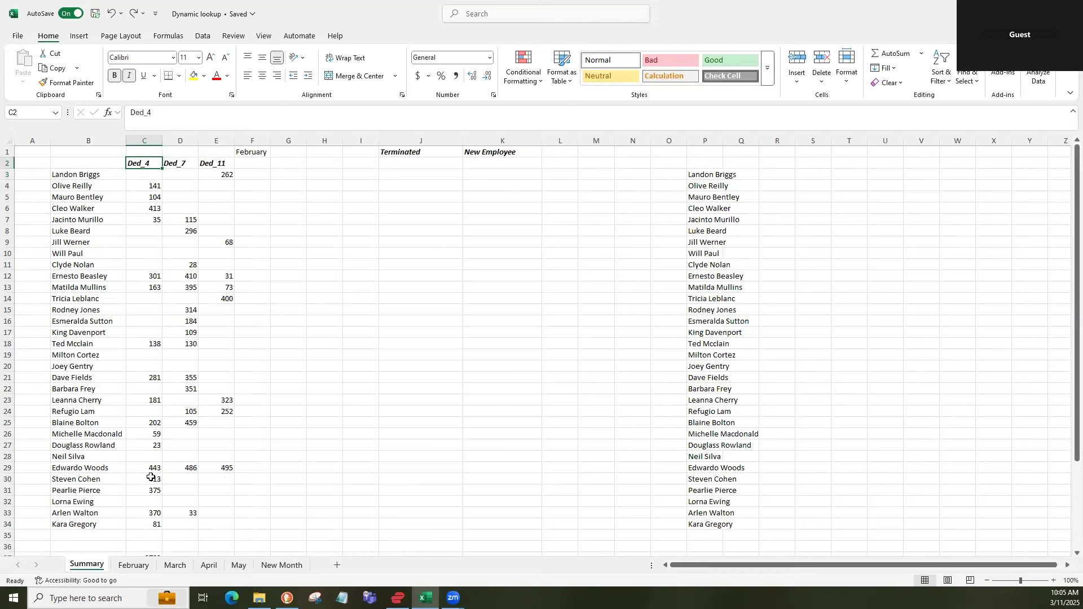
{"action": "left_click", "coordinate": [133, 565]}
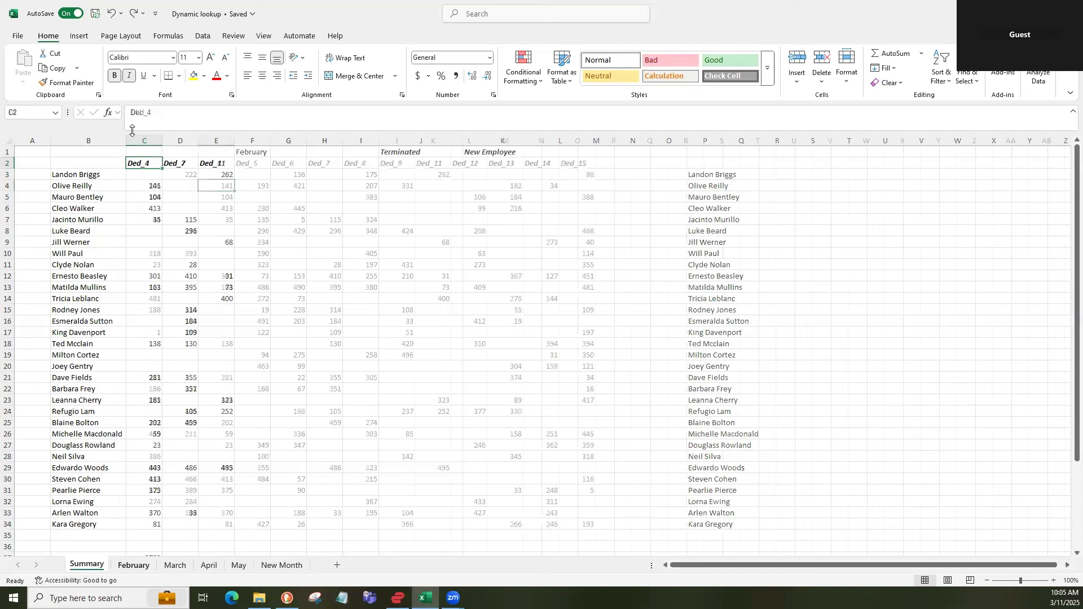
{"action": "left_click", "coordinate": [11, 162]}
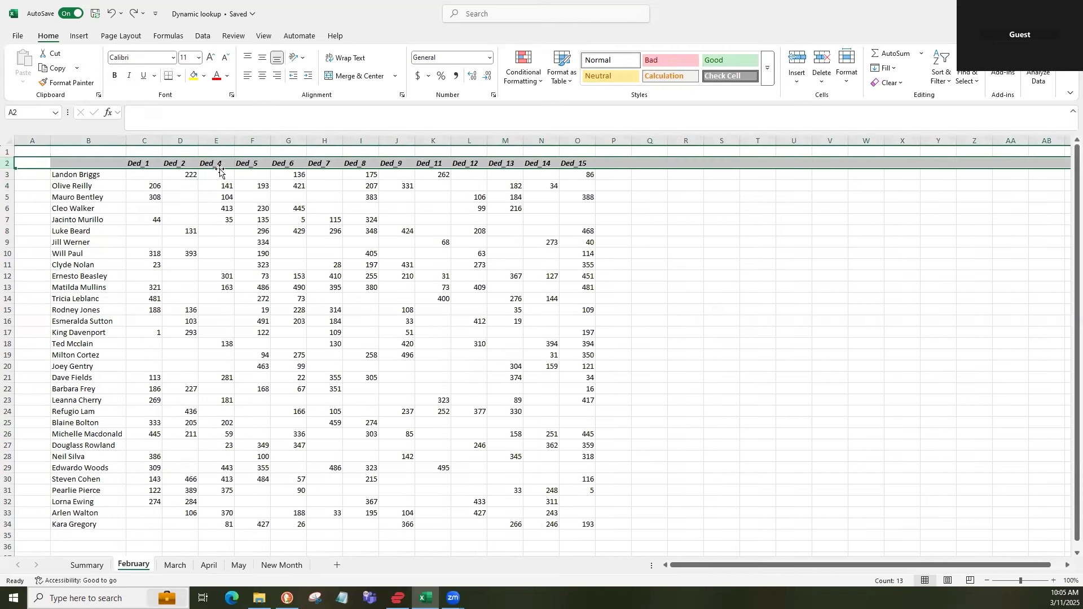
{"action": "left_click_drag", "start_coordinate": [215, 174], "coordinate": [217, 254]}
{"action": "left_click", "coordinate": [76, 240]}
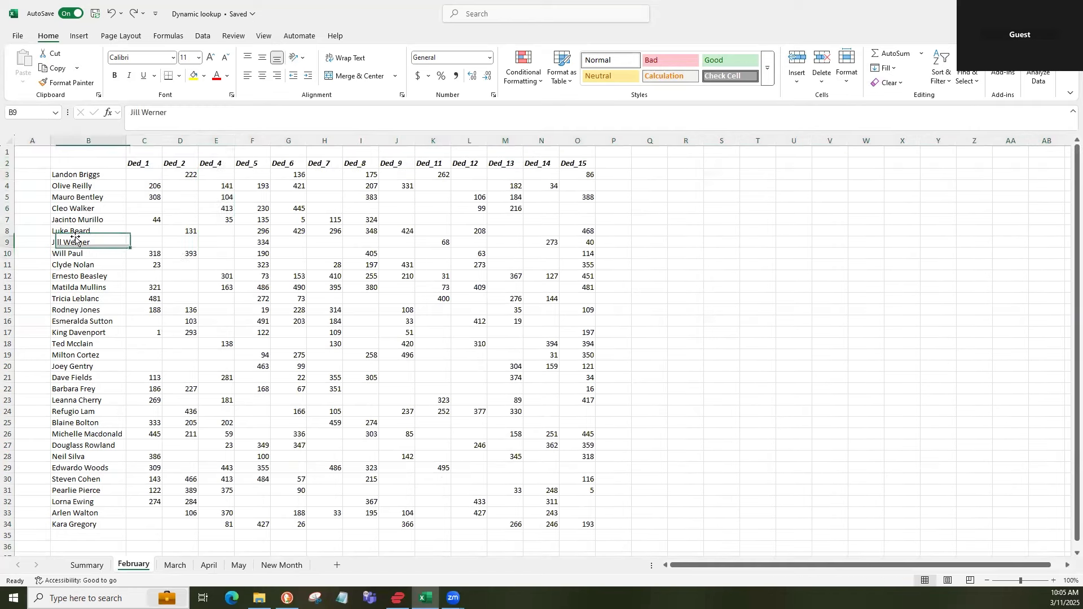
{"action": "left_click", "coordinate": [79, 187]}
{"action": "left_click", "coordinate": [79, 254]}
{"action": "left_click", "coordinate": [82, 321]}
{"action": "left_click", "coordinate": [82, 355]}
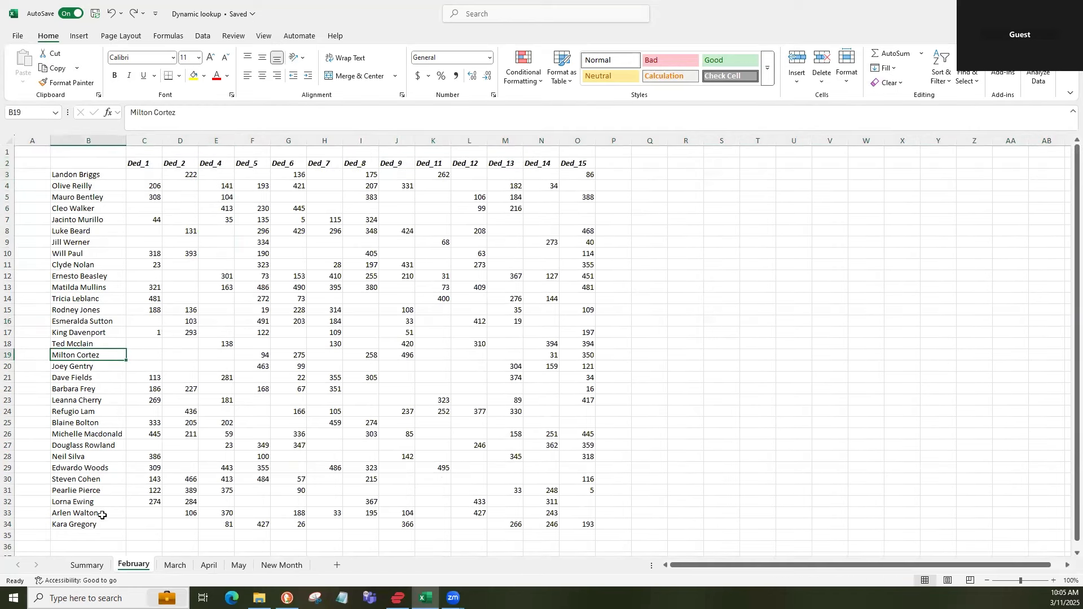
{"action": "left_click", "coordinate": [216, 140]}
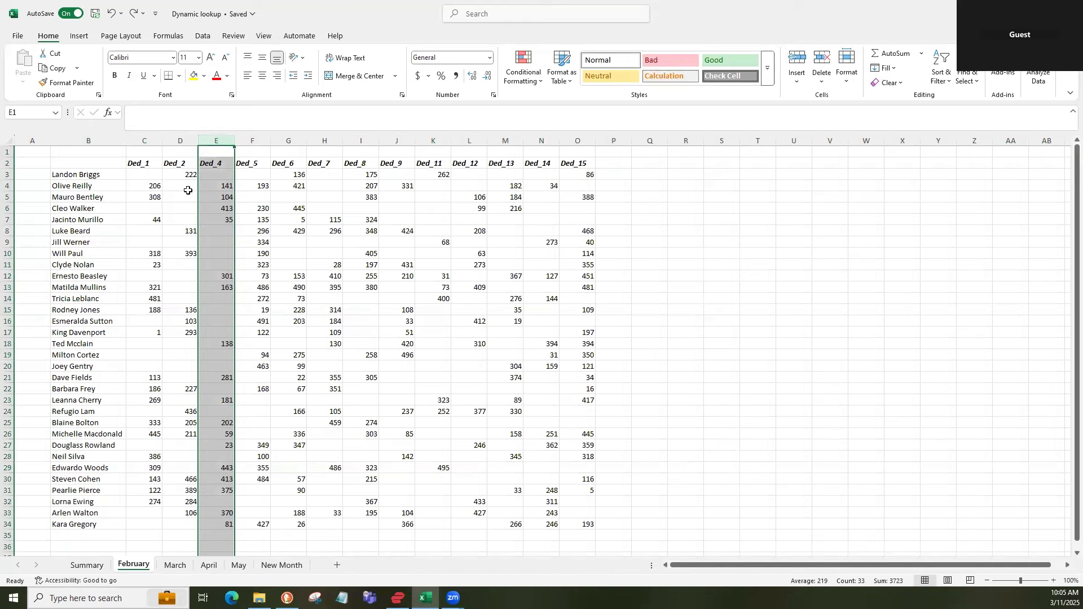
- Move the February sheet's Ded_4 data from column E to column V, delete column E and check the lookup in Summary cell C3
{"action": "key", "text": "ctrl+c"}
{"action": "left_click", "coordinate": [833, 151]}
{"action": "key", "text": "ctrl+v"}
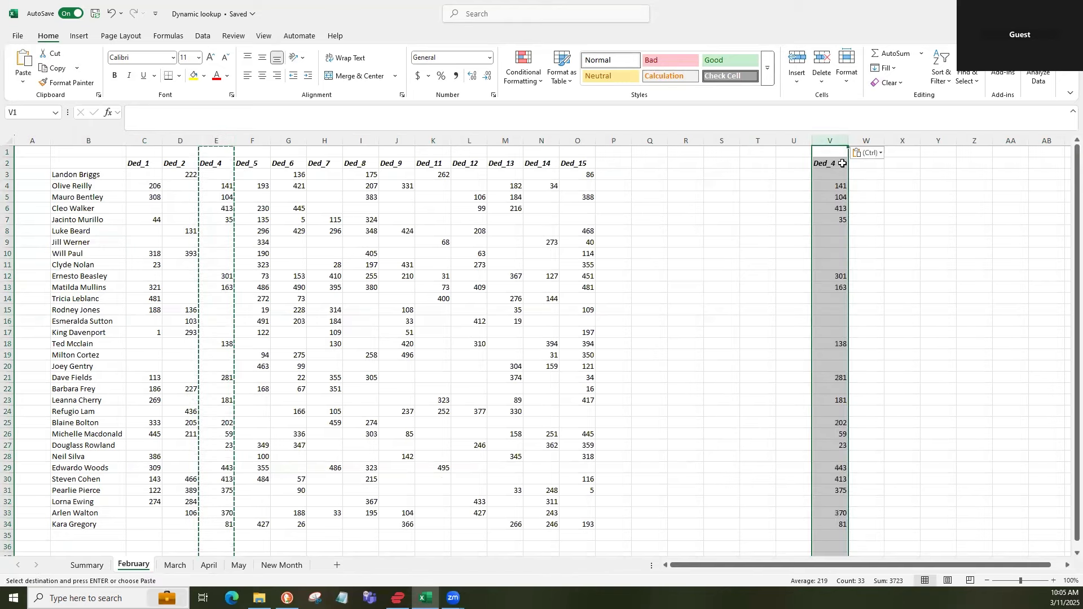
{"action": "right_click", "coordinate": [212, 141]}
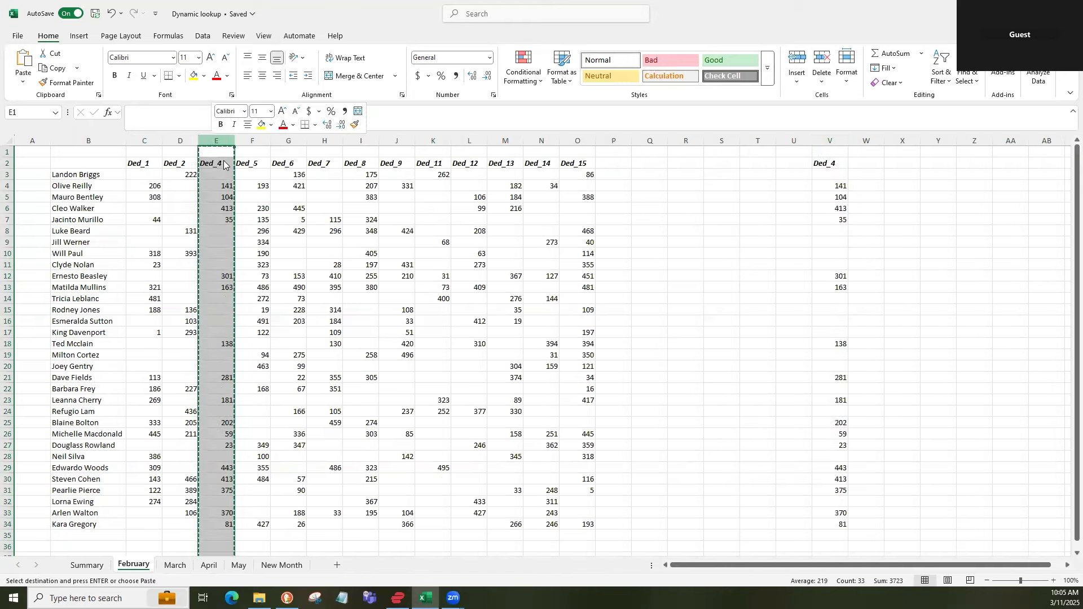
{"action": "left_click", "coordinate": [243, 269]}
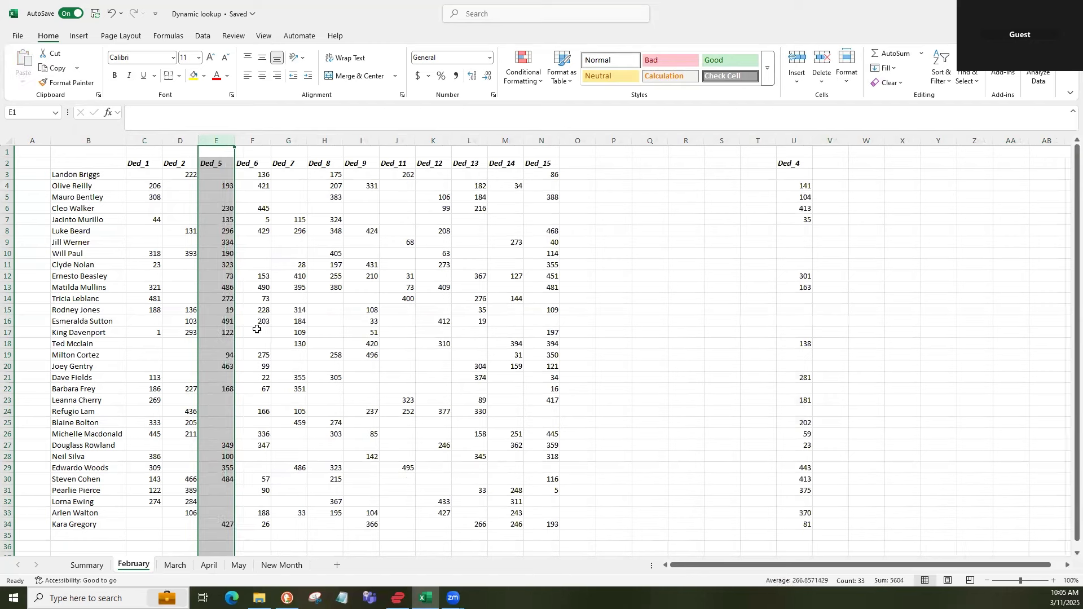
{"action": "left_click", "coordinate": [82, 565]}
{"action": "left_click", "coordinate": [150, 175]}
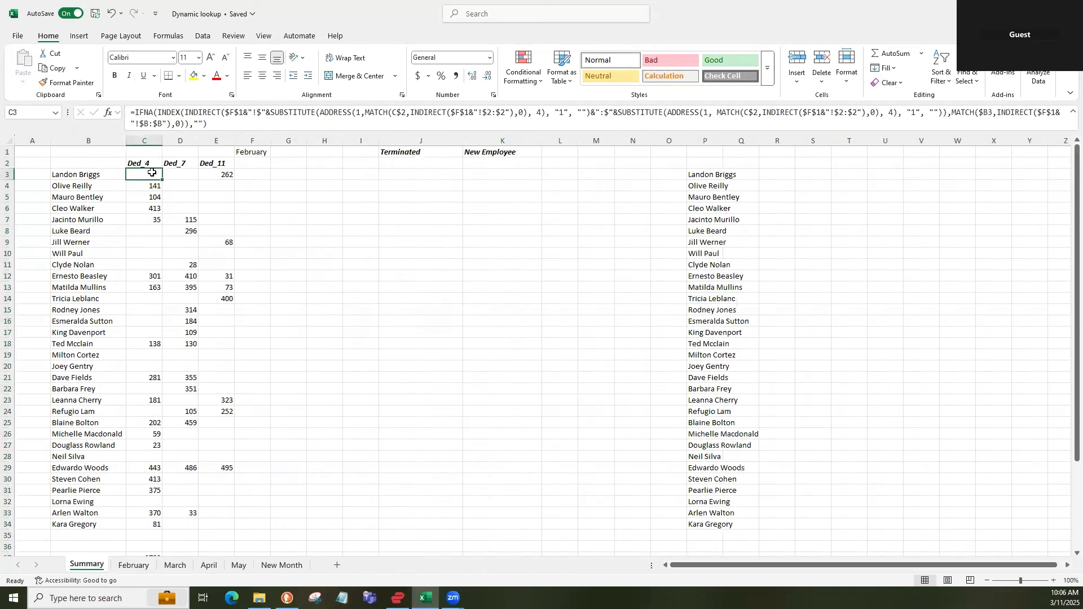
- Try deleting columns J:K of the February sheet, then undo the column changes made there and clear the copy selection
{"action": "left_click", "coordinate": [134, 565]}
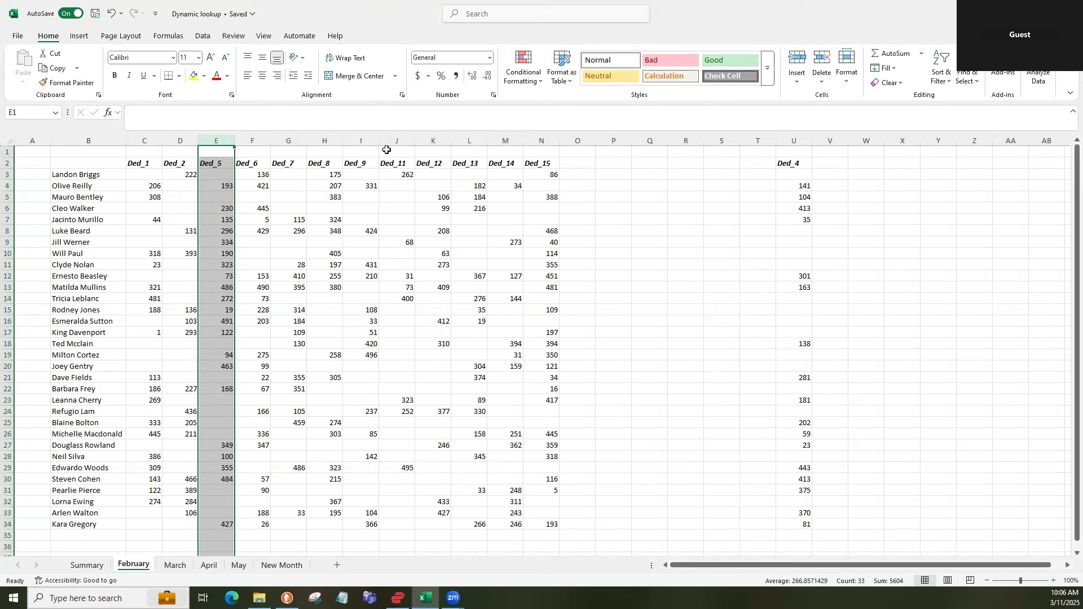
{"action": "left_click_drag", "start_coordinate": [395, 141], "coordinate": [439, 141]}
{"action": "right_click", "coordinate": [439, 142]}
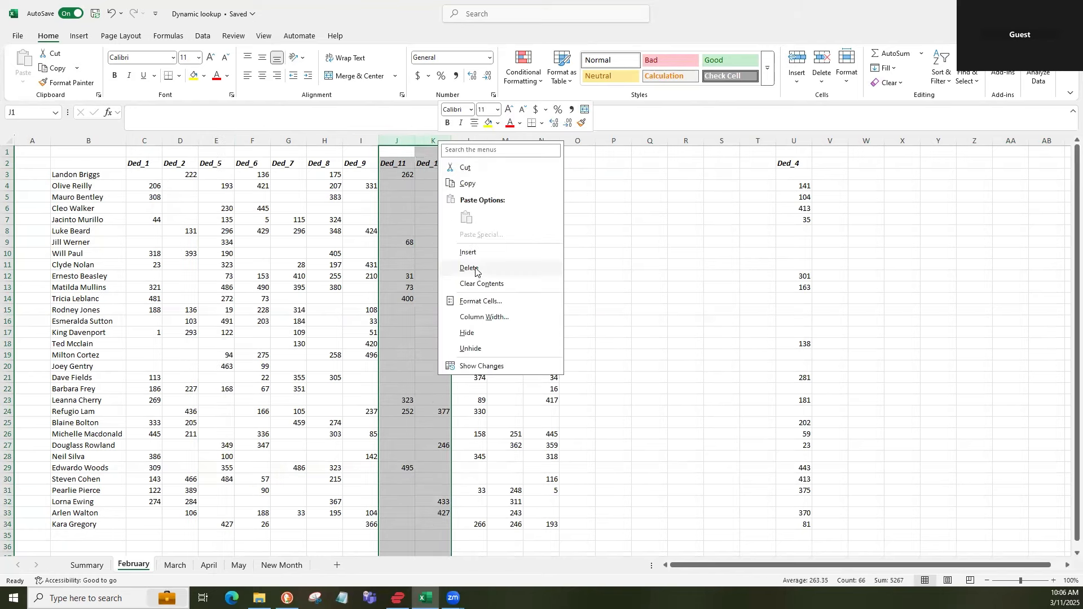
{"action": "left_click", "coordinate": [474, 269]}
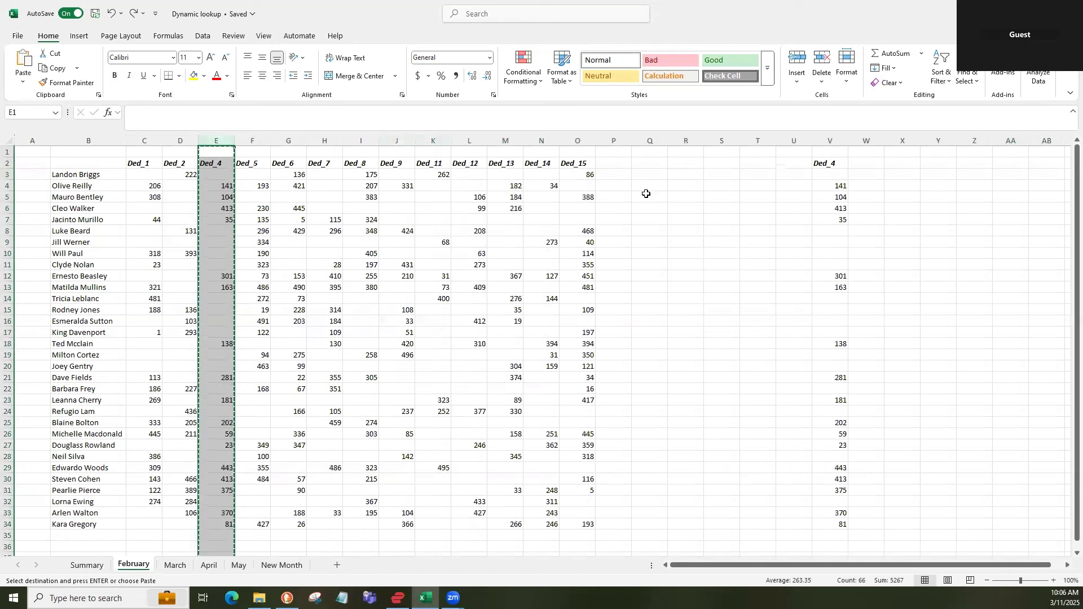
{"action": "left_click", "coordinate": [435, 243]}
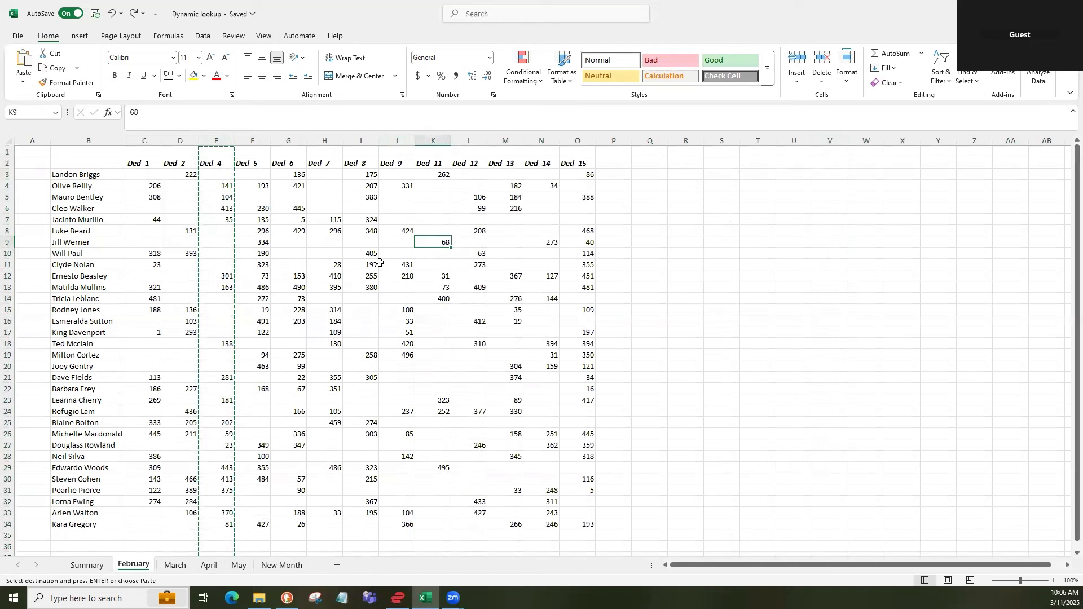
{"action": "key", "text": "Escape"}
- Examine the Summary sheet's deduction headers in C2:E2, the month in F1 and the formula results in C3:E34
{"action": "left_click", "coordinate": [88, 565]}
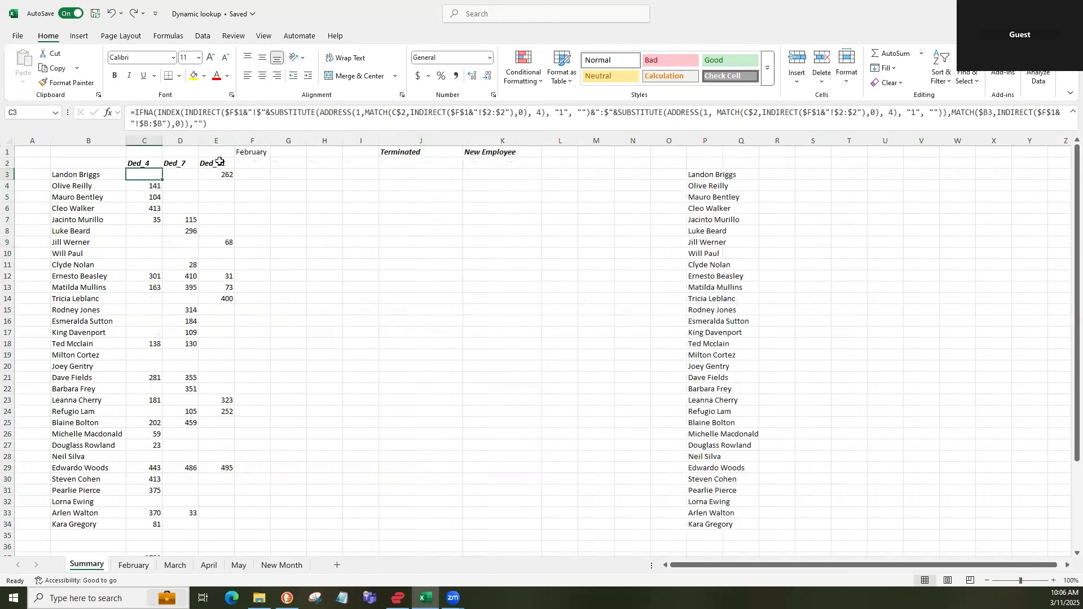
{"action": "left_click", "coordinate": [142, 163]}
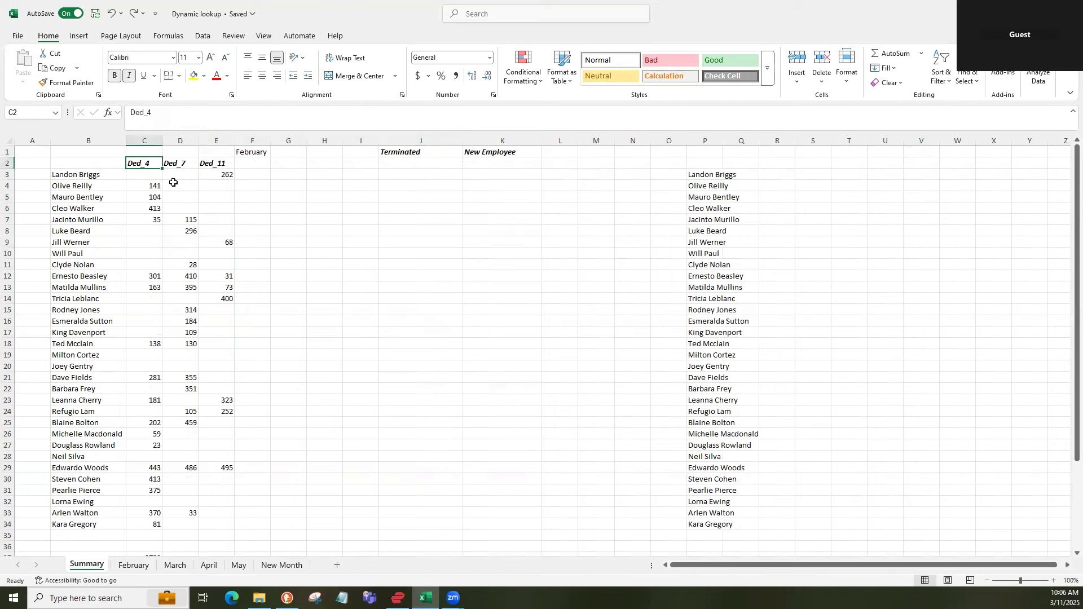
{"action": "left_click", "coordinate": [260, 152]}
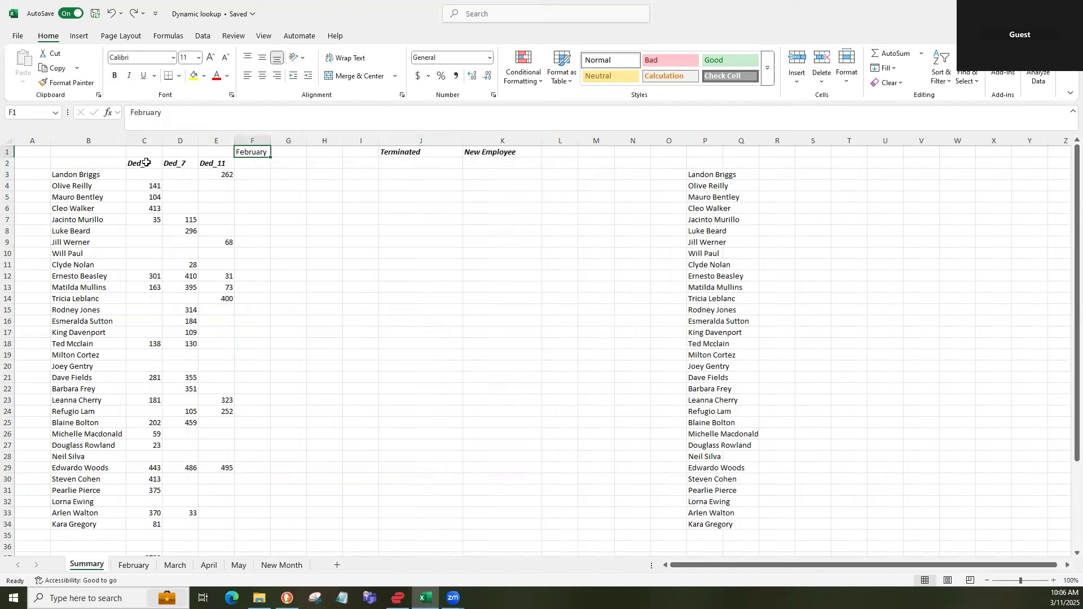
{"action": "left_click_drag", "start_coordinate": [140, 164], "coordinate": [225, 163]}
{"action": "left_click", "coordinate": [237, 152]}
{"action": "left_click_drag", "start_coordinate": [146, 173], "coordinate": [225, 519]}
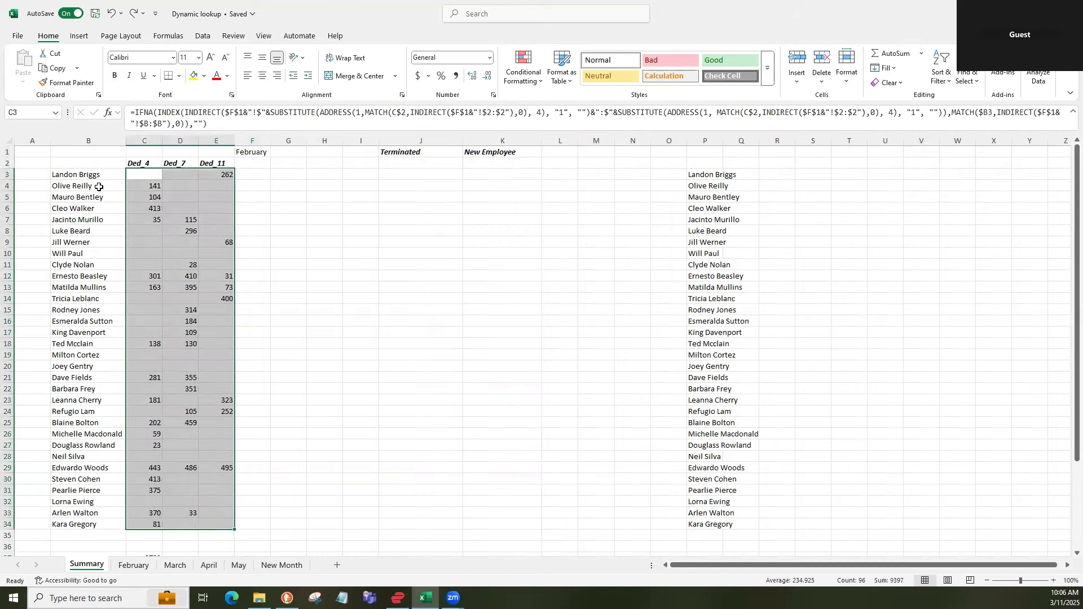
- View the Ded_4 values in F4:F5 of the March sheet and collapse the formula bar to one line
{"action": "left_click", "coordinate": [174, 565]}
{"action": "left_click_drag", "start_coordinate": [252, 185], "coordinate": [252, 197]}
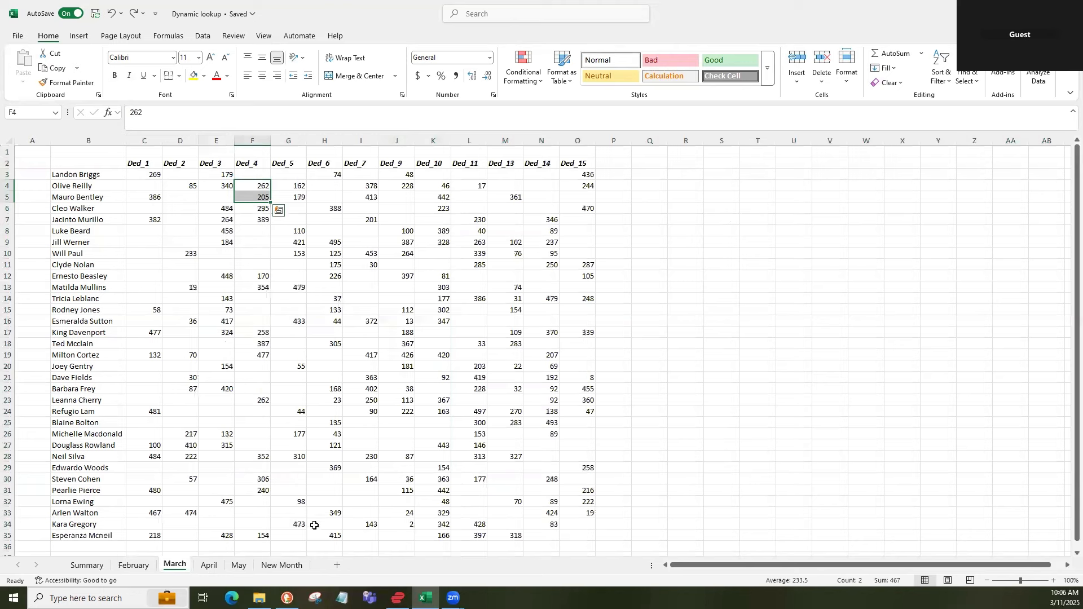
{"action": "left_click", "coordinate": [1072, 112]}
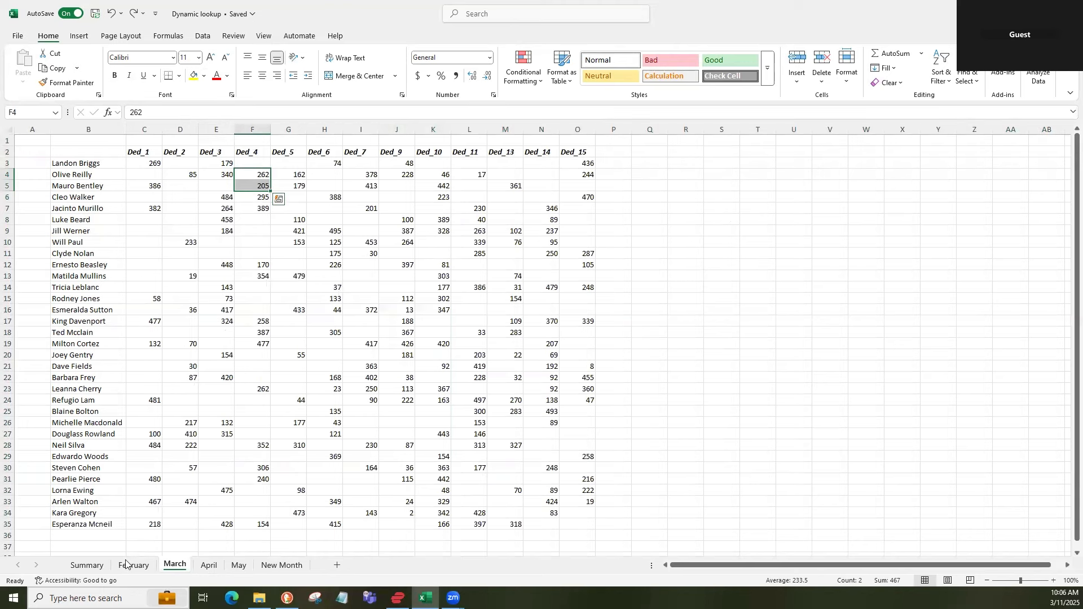
- Review the February sheet's layout, covering cell B2, the employee names in column B and the deduction headers in row 2
{"action": "left_click", "coordinate": [87, 565]}
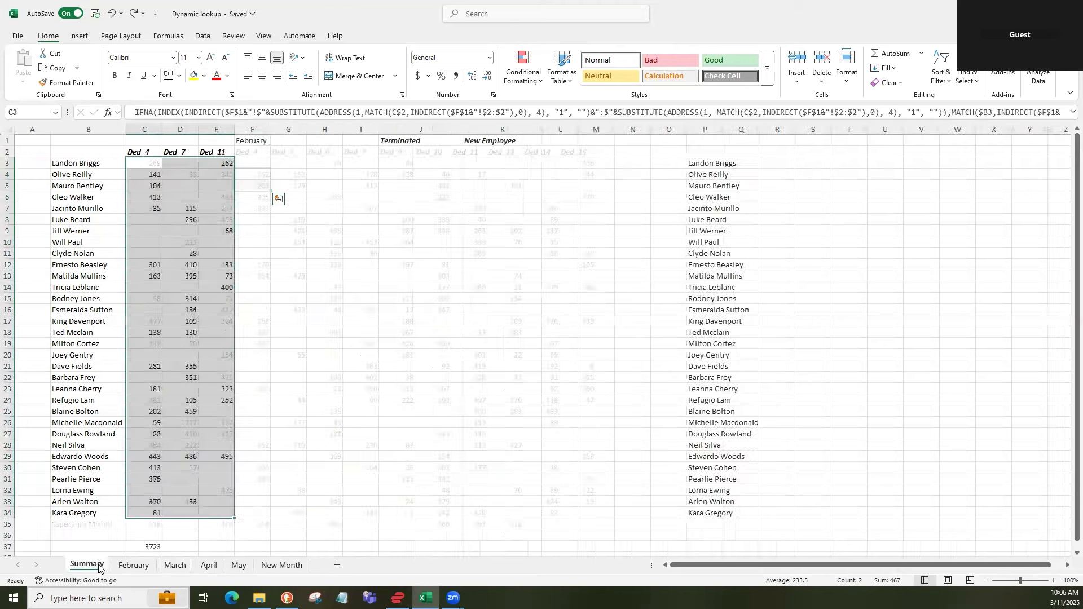
{"action": "left_click", "coordinate": [135, 566]}
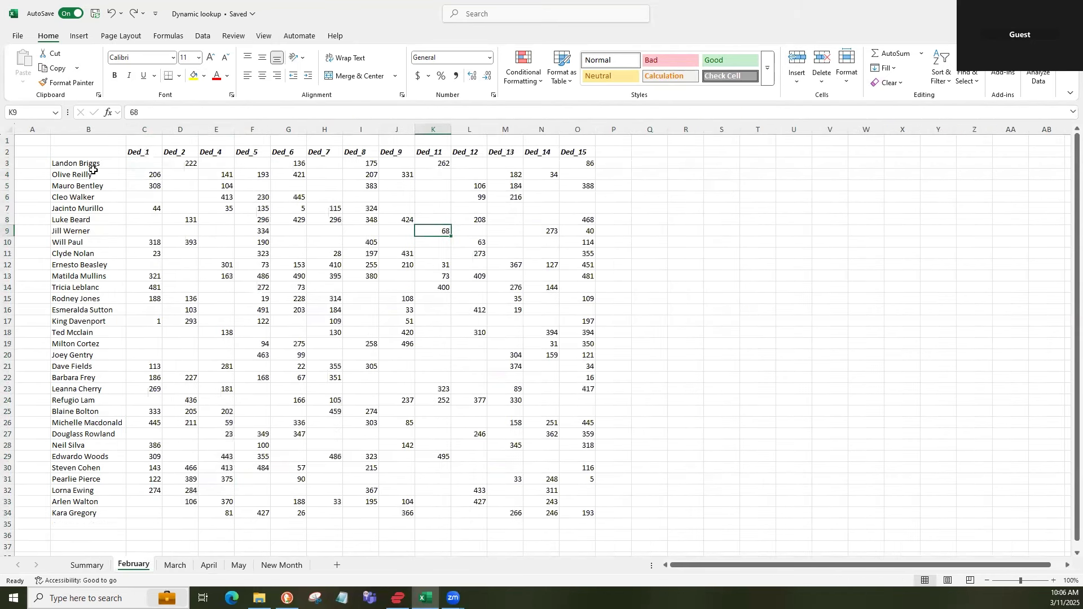
{"action": "left_click", "coordinate": [83, 151]}
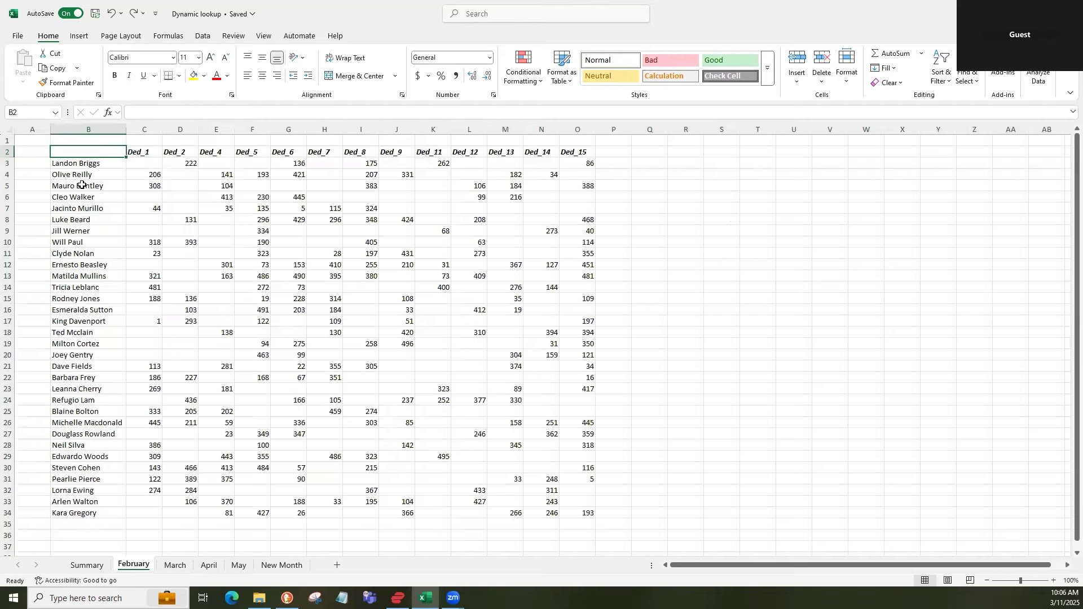
{"action": "left_click_drag", "start_coordinate": [79, 172], "coordinate": [84, 309]}
{"action": "left_click_drag", "start_coordinate": [149, 152], "coordinate": [614, 151]}
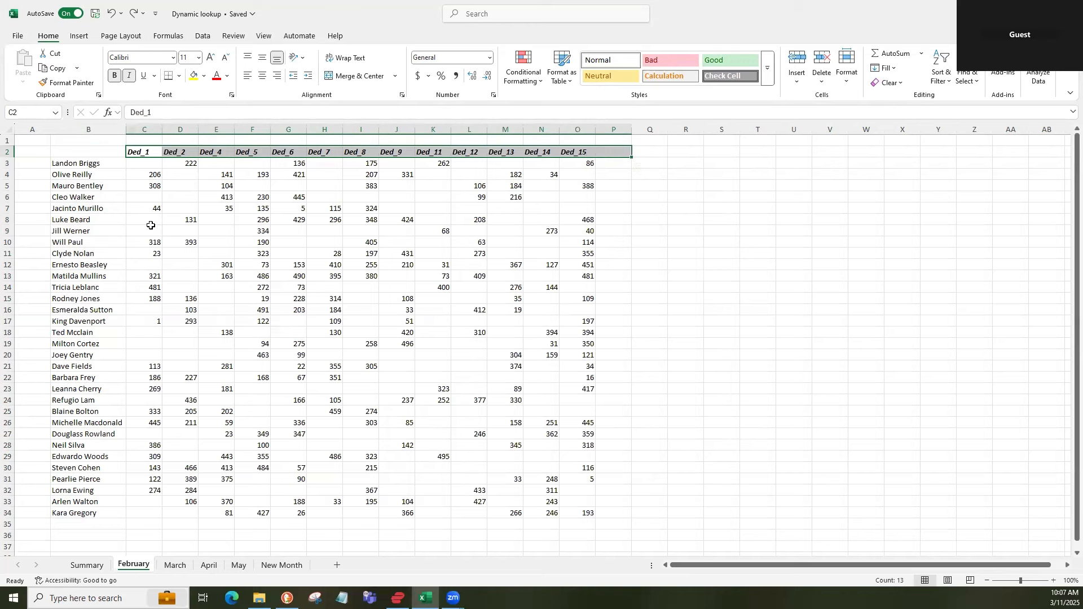
- Check the March sheet and set the month in Summary cell F1 to March
{"action": "left_click", "coordinate": [90, 564]}
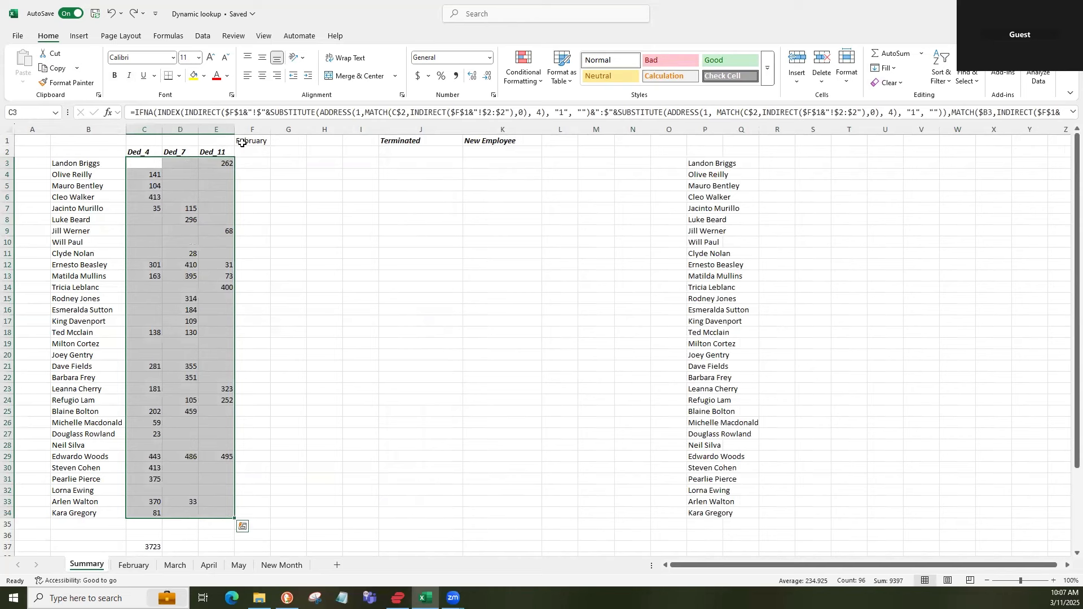
{"action": "left_click", "coordinate": [175, 564]}
{"action": "left_click", "coordinate": [86, 565]}
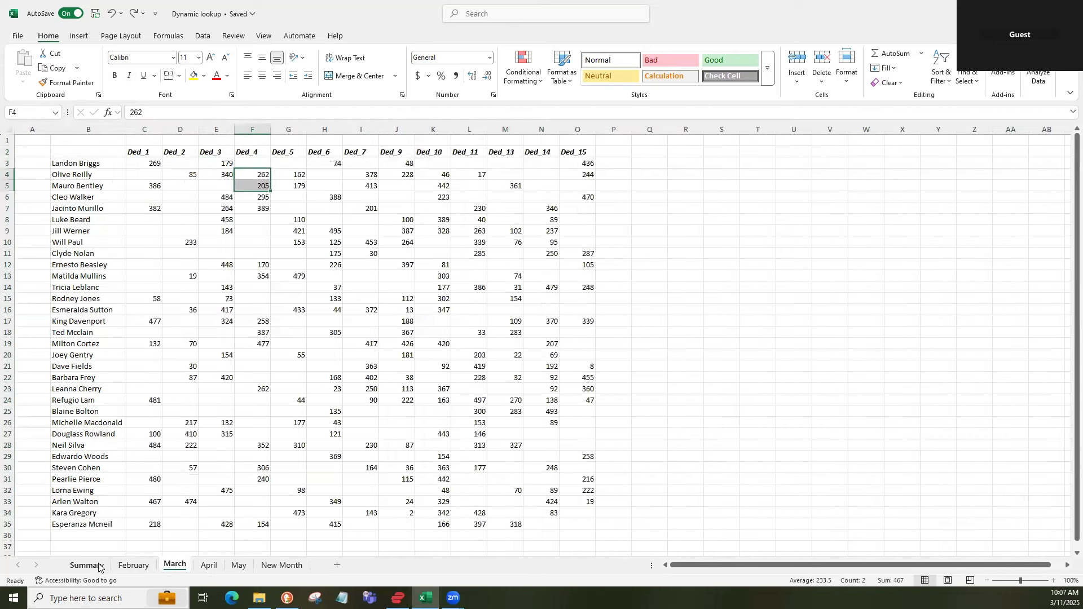
{"action": "left_click", "coordinate": [256, 139]}
{"action": "type", "text": "Ma"}
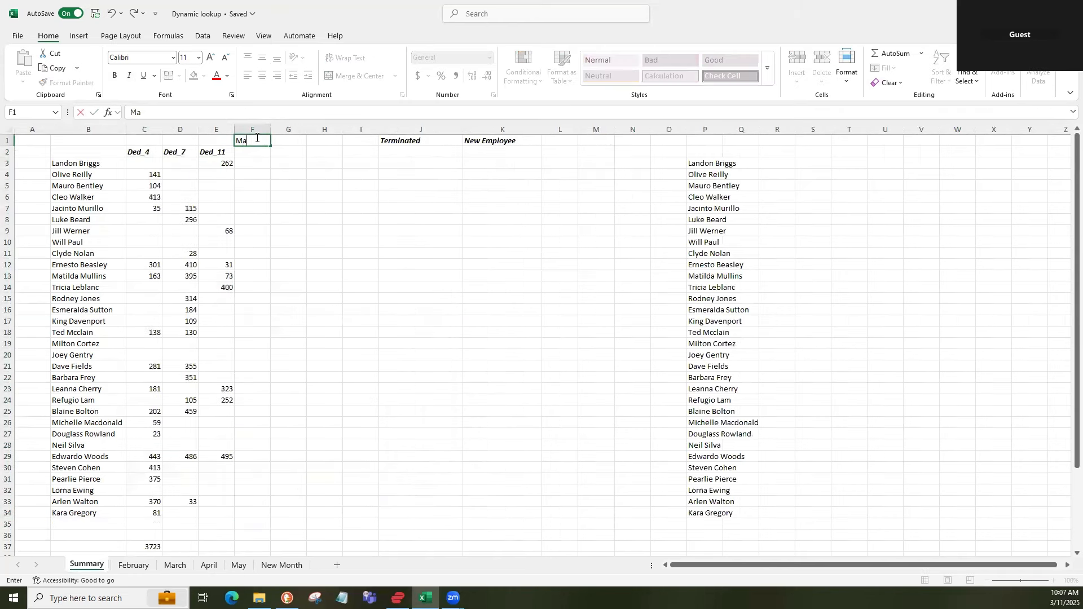
{"action": "type", "text": "rch"}
{"action": "key", "text": "Return"}
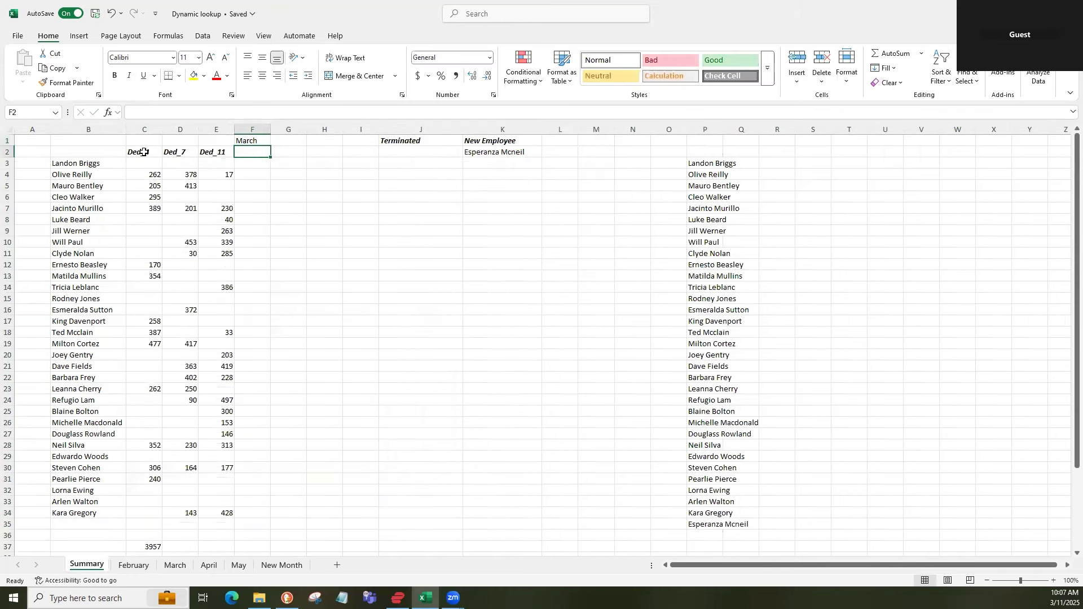
- Examine the March lookup results under Ded_4, Ded_7 and Ded_11 on the Summary sheet, especially C4:E4
{"action": "left_click", "coordinate": [150, 165]}
{"action": "left_click_drag", "start_coordinate": [149, 164], "coordinate": [155, 354]}
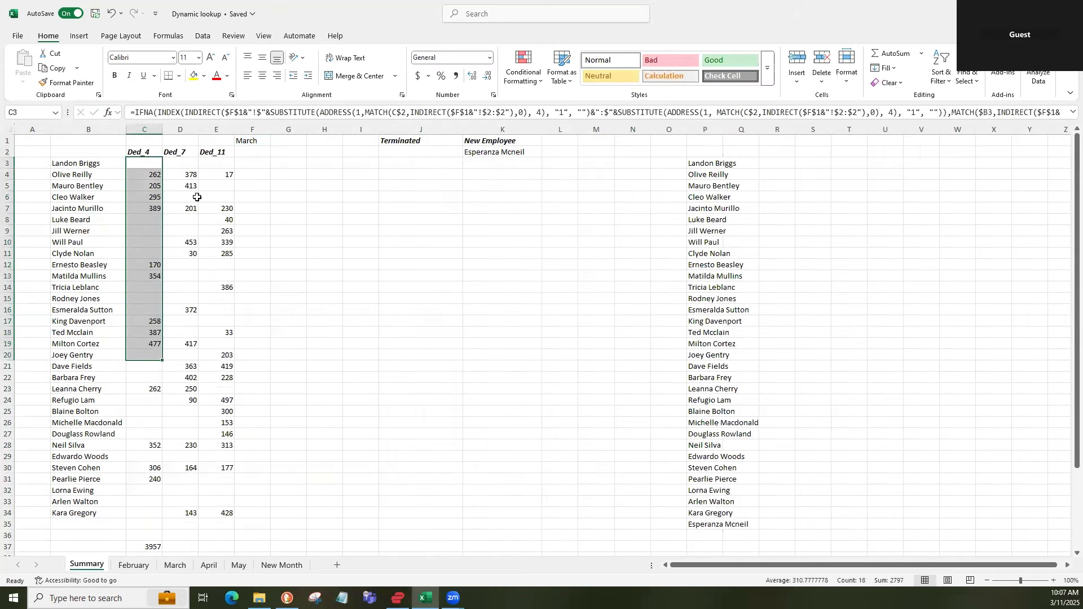
{"action": "left_click", "coordinate": [145, 175]}
{"action": "left_click", "coordinate": [227, 175]}
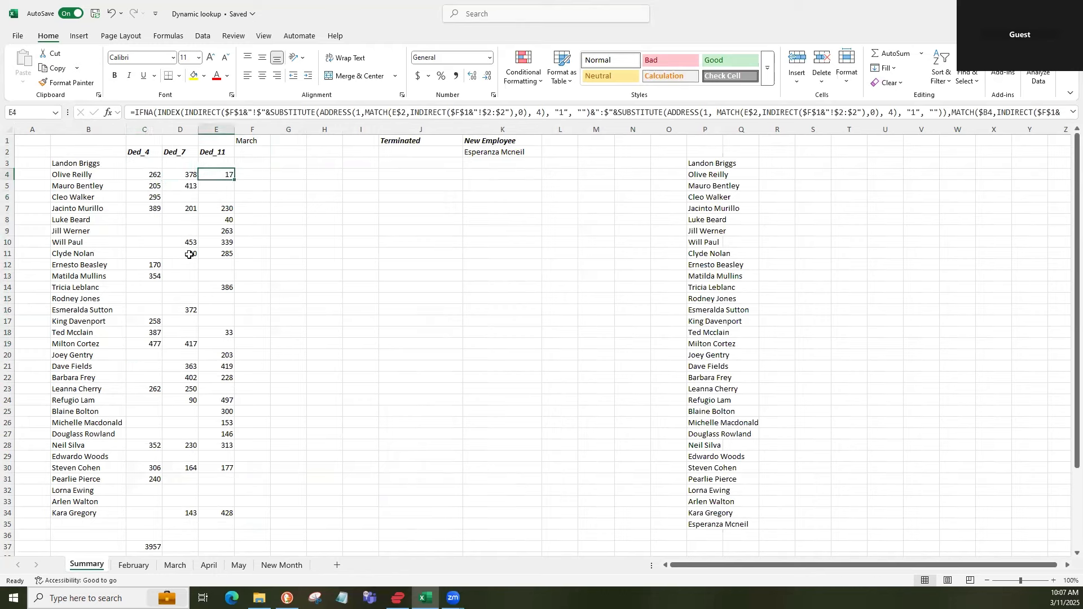
{"action": "left_click", "coordinate": [180, 152]}
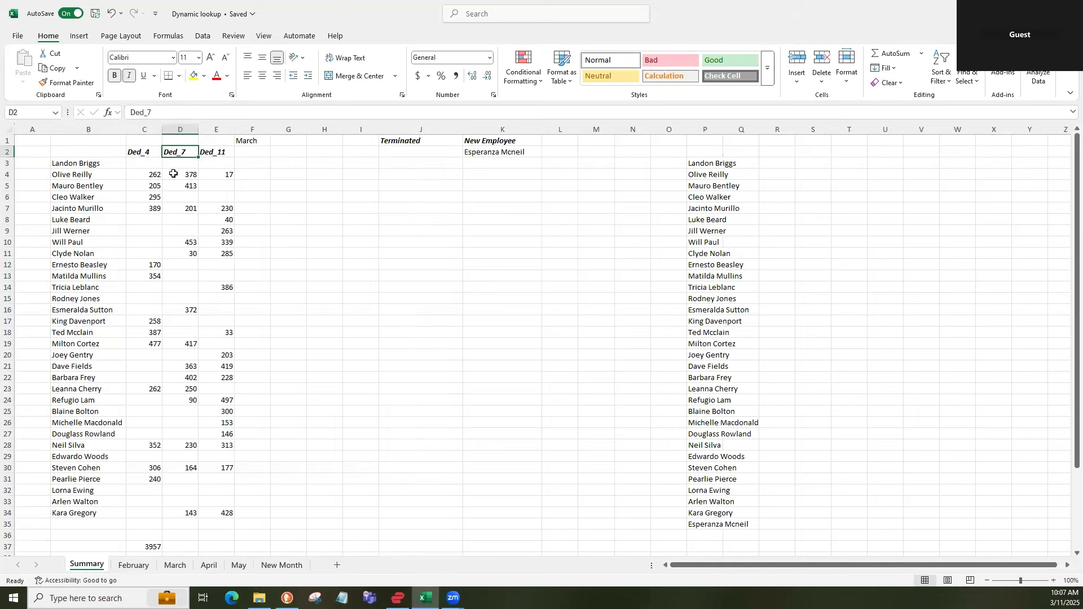
{"action": "left_click_drag", "start_coordinate": [158, 175], "coordinate": [228, 175]}
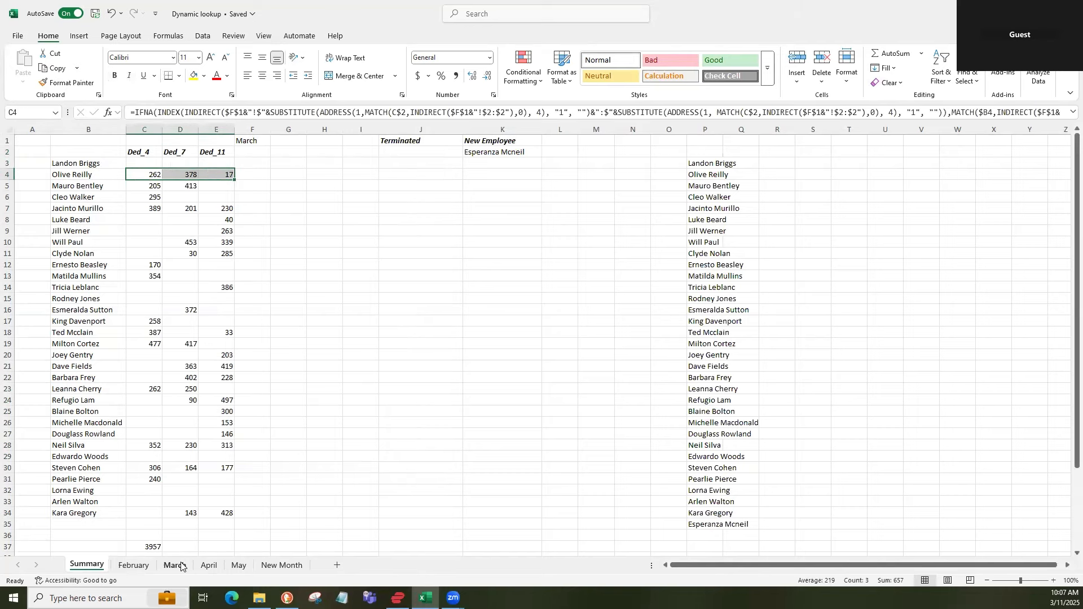
- Locate the matching Ded_4, Ded_7 and Ded_11 values in cells F4, I4 and L4 of the March sheet
{"action": "left_click", "coordinate": [181, 566]}
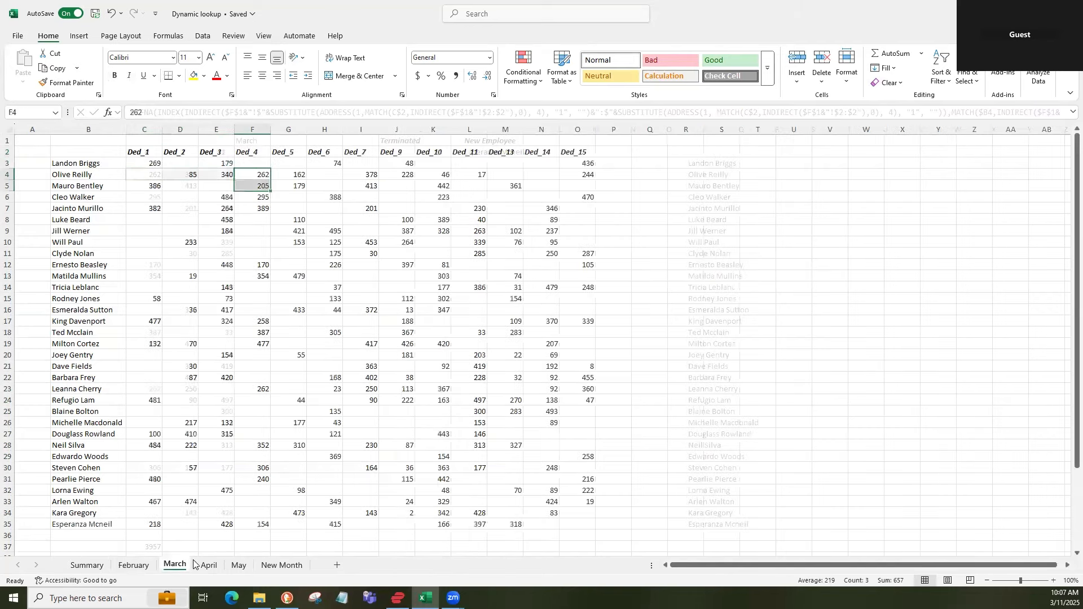
{"action": "left_click", "coordinate": [259, 175]}
{"action": "left_click", "coordinate": [371, 175], "text": "ctrl"}
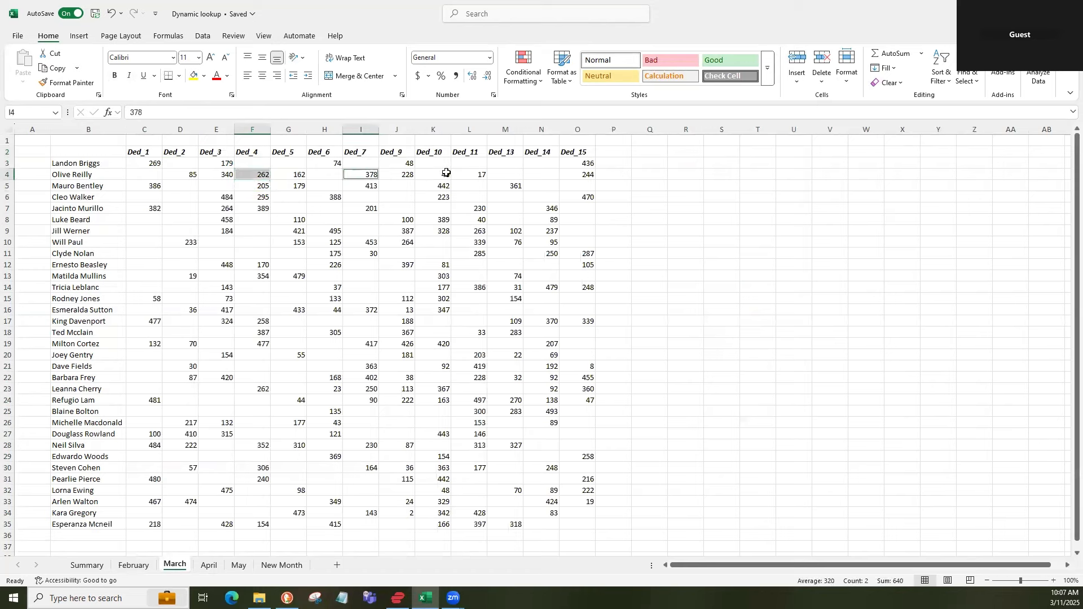
{"action": "left_click", "coordinate": [477, 175], "text": "ctrl"}
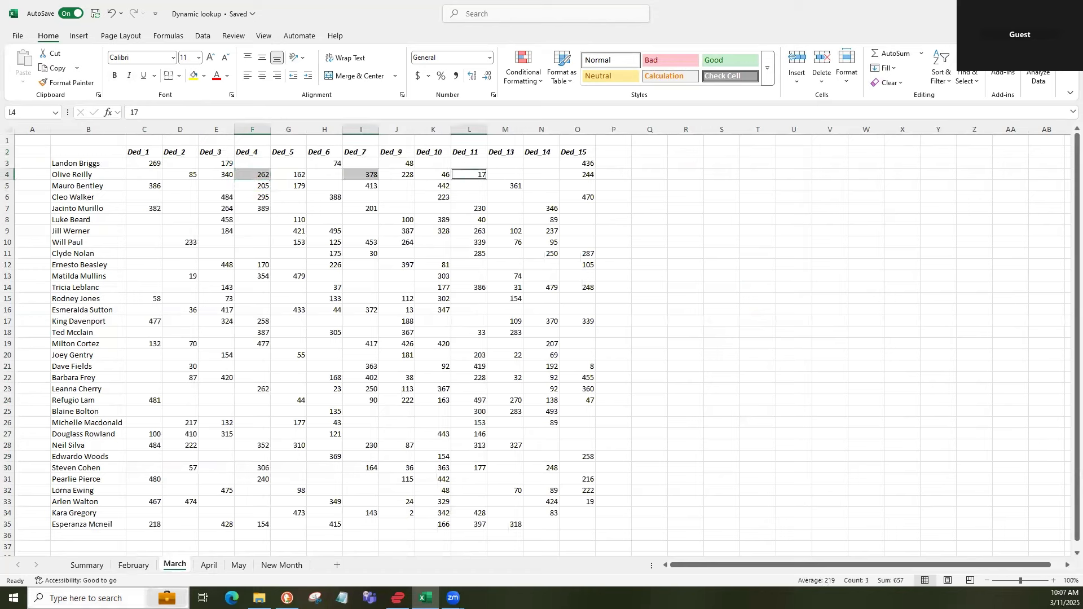
- Return to the Summary sheet and set the month in cell F1 to April
{"action": "left_click", "coordinate": [87, 565]}
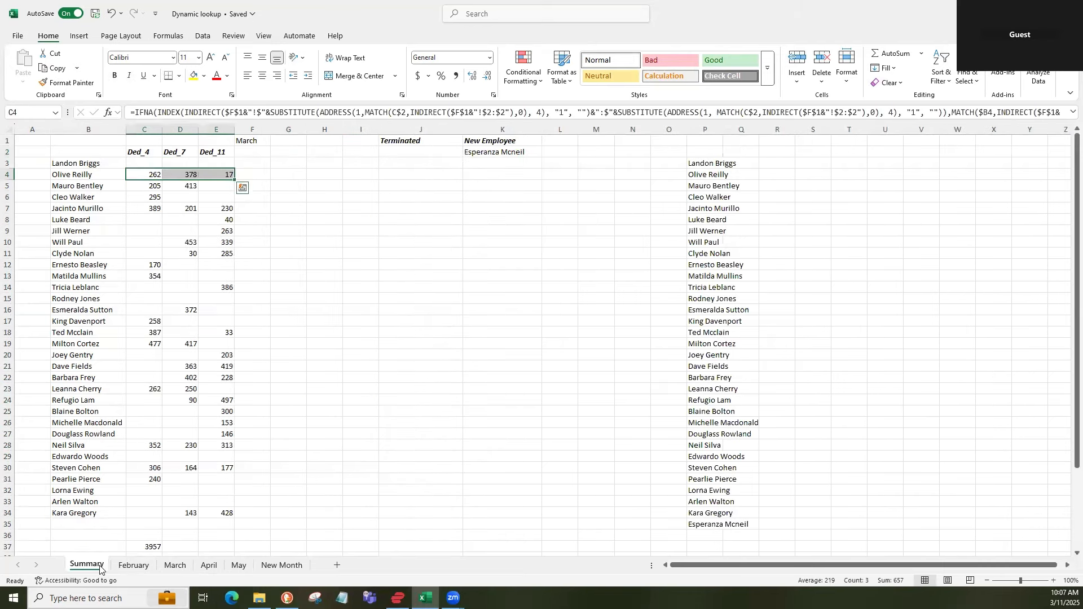
{"action": "left_click", "coordinate": [184, 223]}
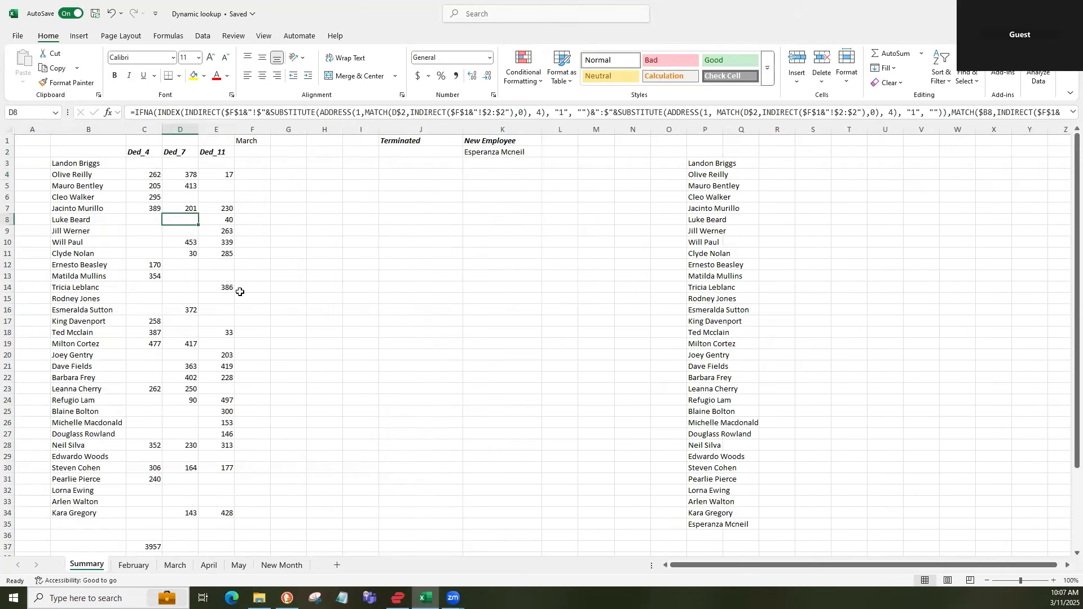
{"action": "left_click", "coordinate": [257, 143]}
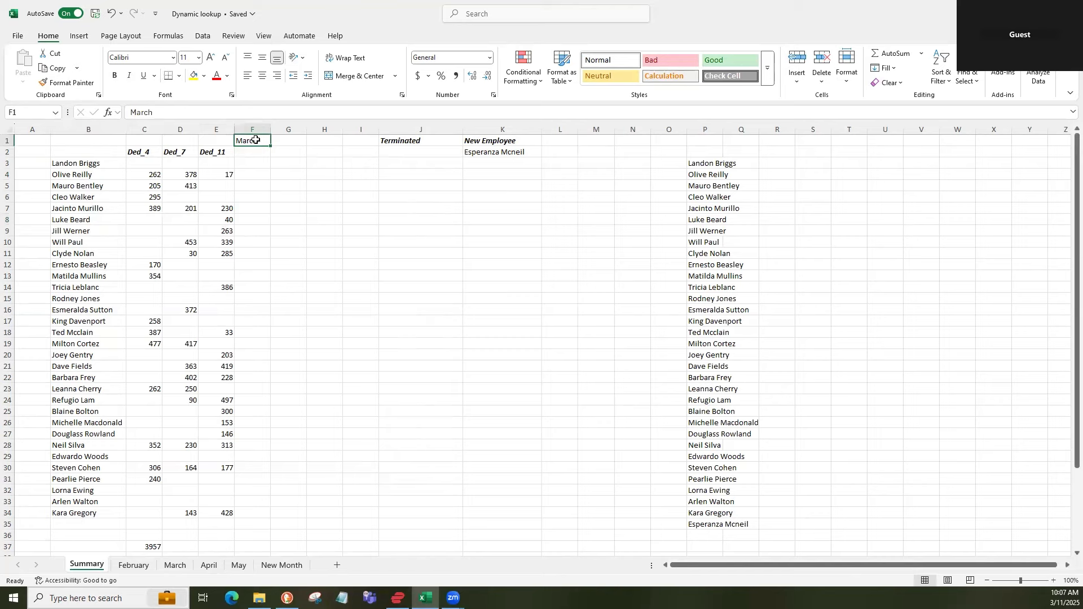
{"action": "type", "text": "Ap"}
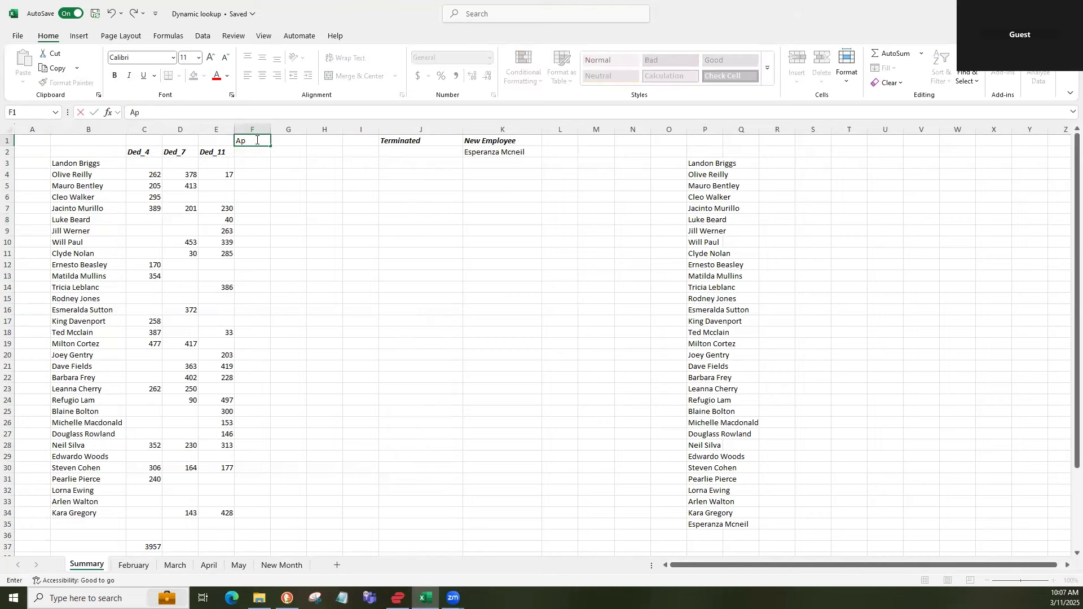
{"action": "type", "text": "ril"}
{"action": "key", "text": "Return"}
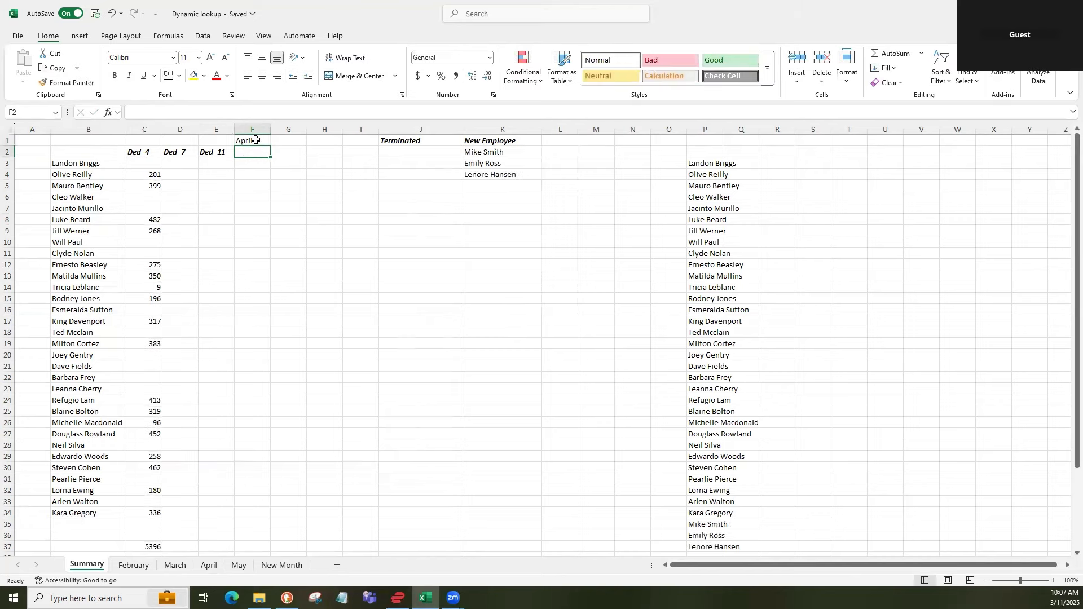
- Check the Ded_7 and Ded_11 headers on the Summary sheet against the column headers of the April sheet
{"action": "left_click", "coordinate": [177, 152]}
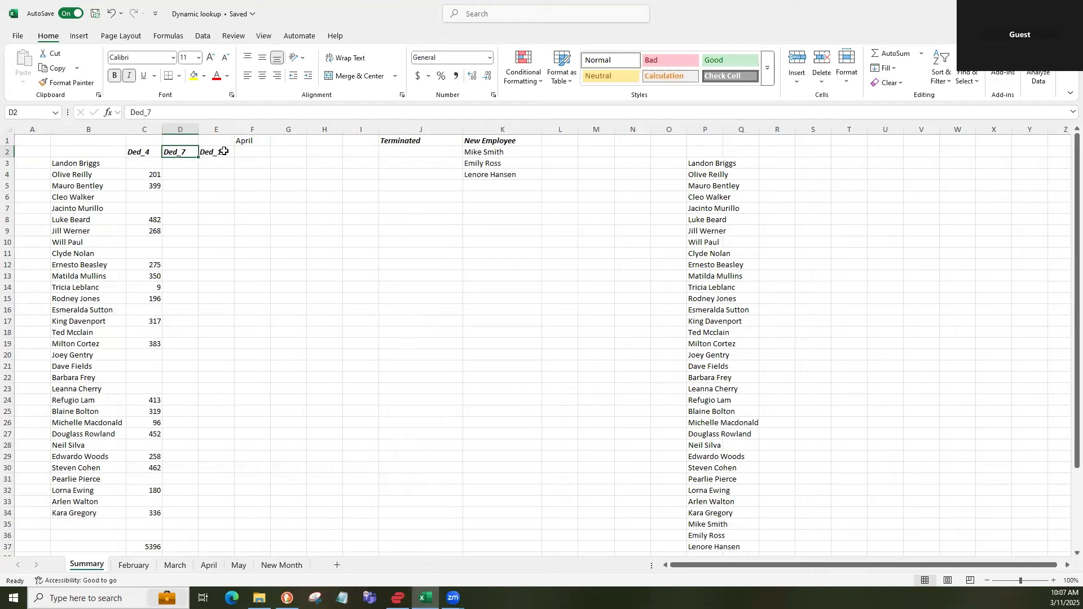
{"action": "left_click", "coordinate": [216, 152], "text": "ctrl"}
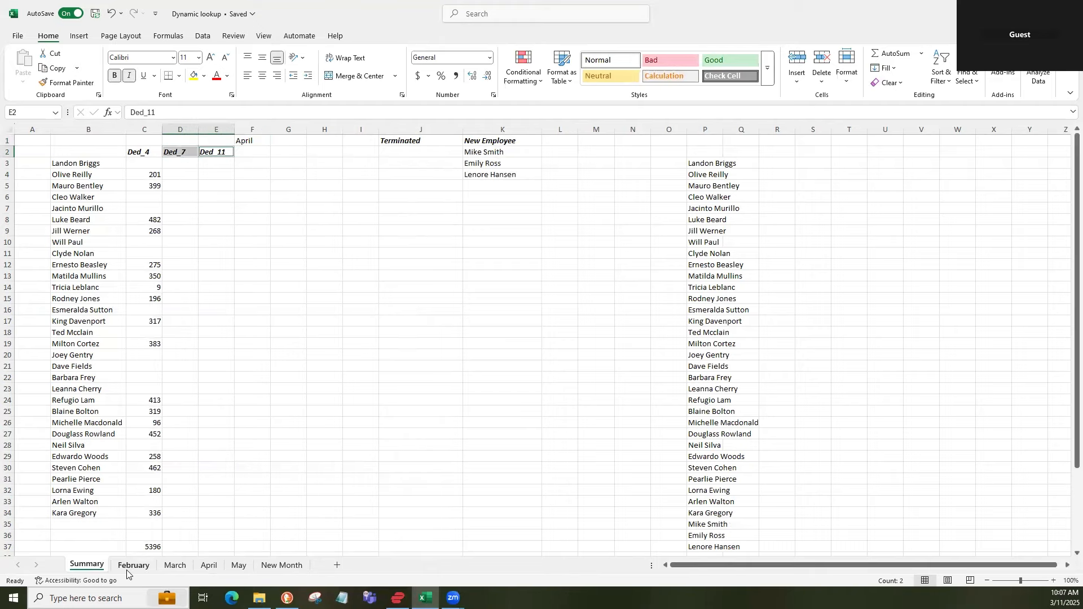
{"action": "left_click", "coordinate": [207, 565]}
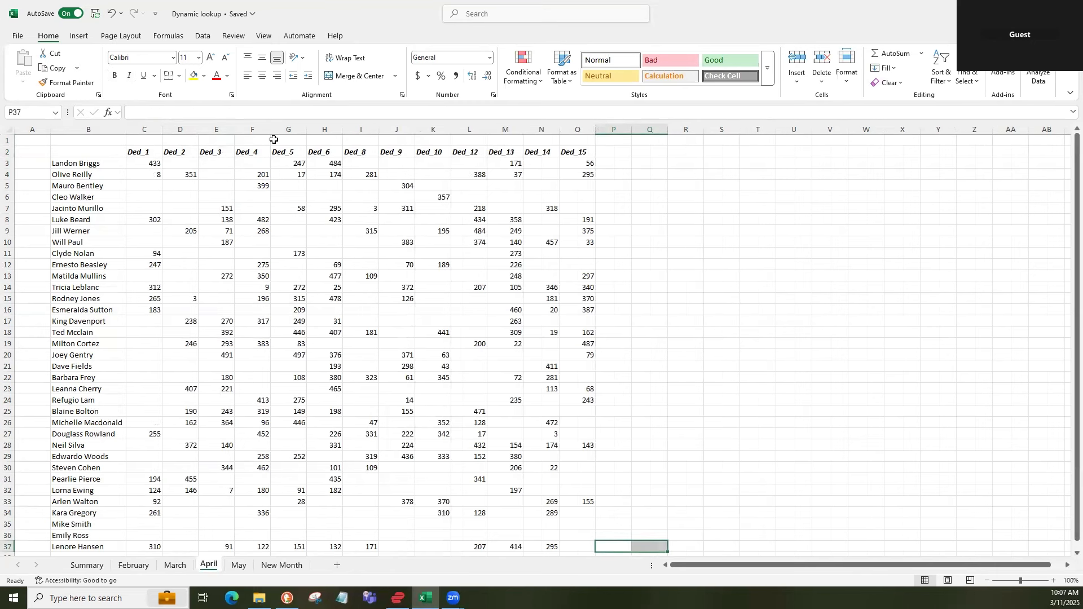
{"action": "left_click", "coordinate": [87, 564]}
{"action": "left_click", "coordinate": [178, 172]}
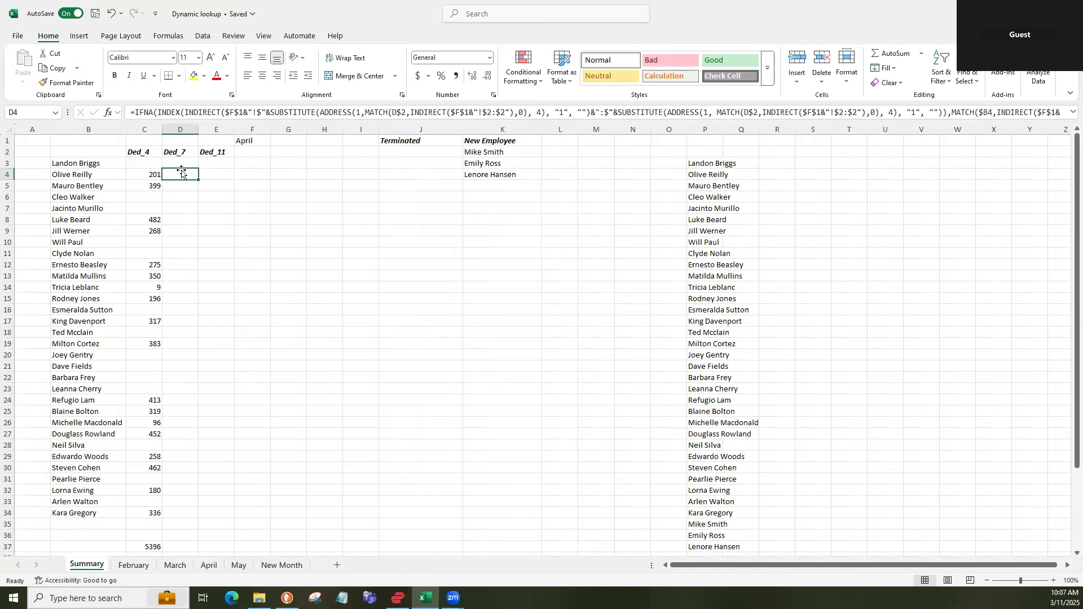
- Compare the deduction column headers of the February and April sheets, looking for Ded_7 and Ded_11, and return to the Summary sheet
{"action": "left_click", "coordinate": [134, 564]}
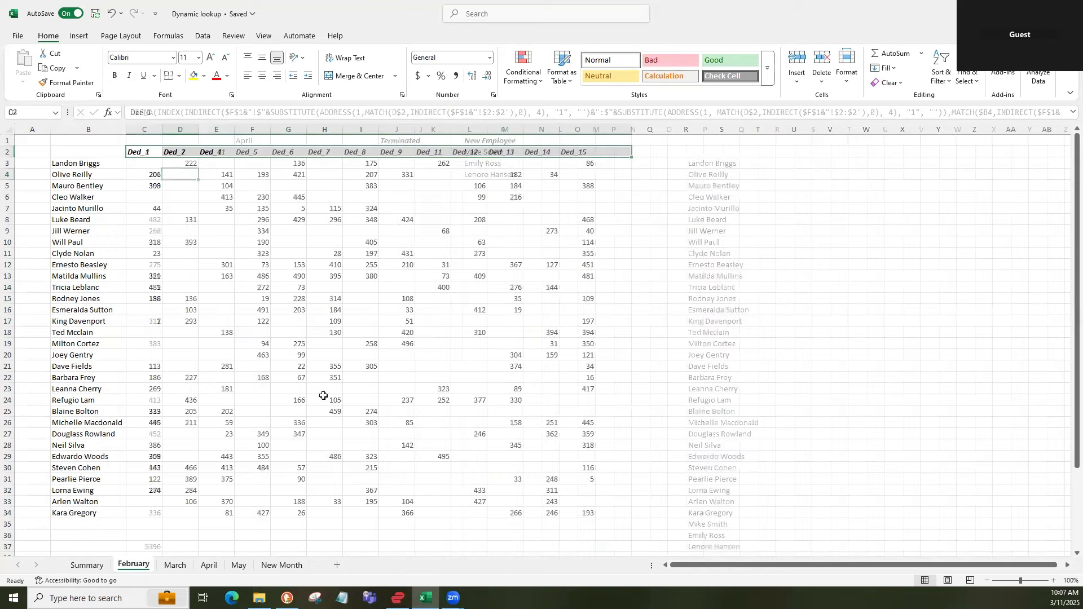
{"action": "left_click", "coordinate": [361, 129]}
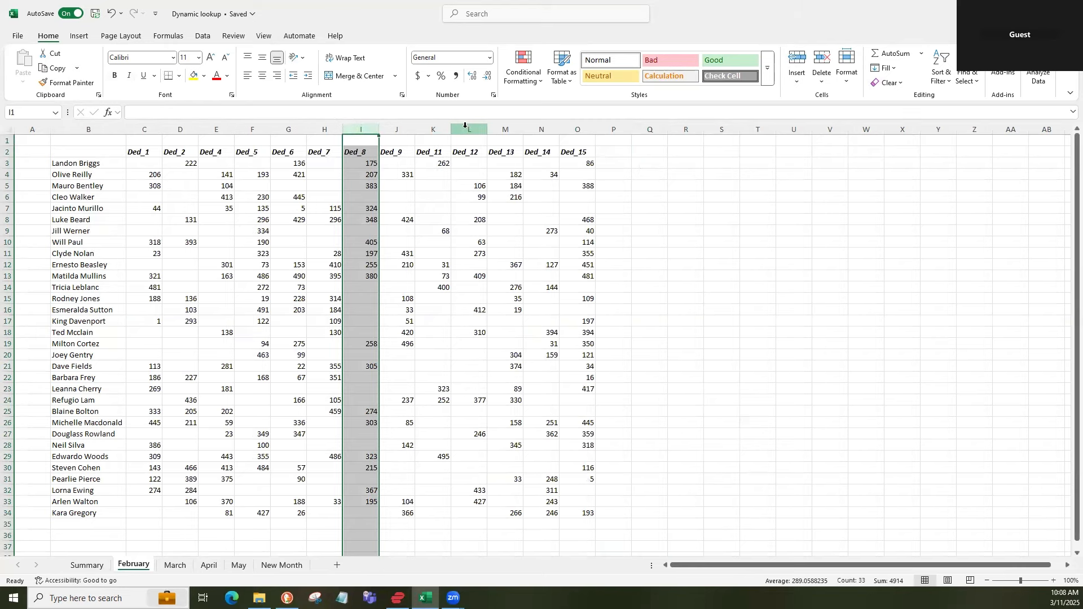
{"action": "left_click", "coordinate": [209, 564]}
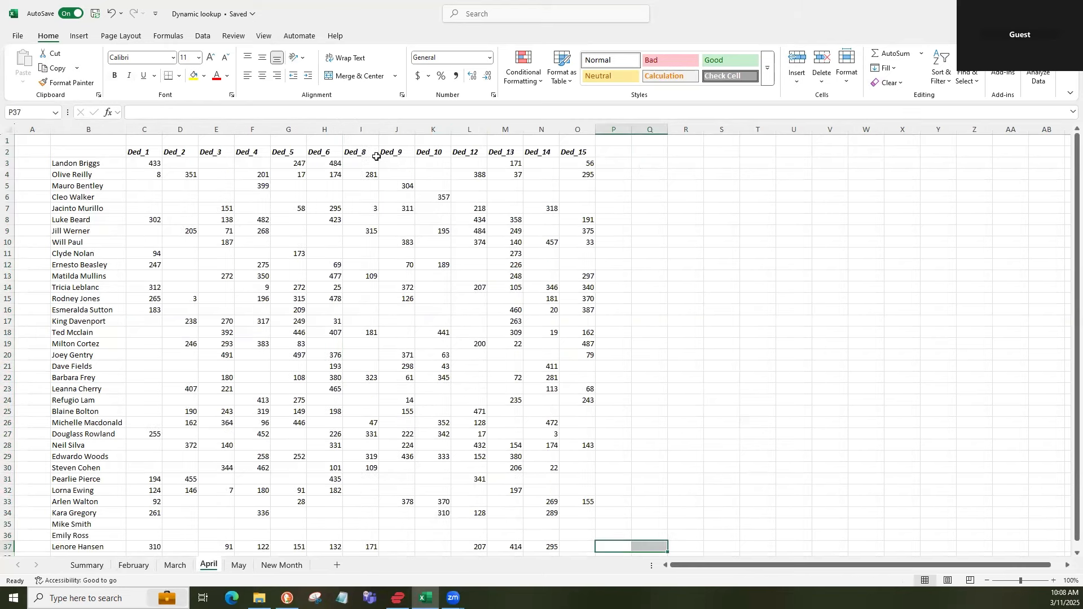
{"action": "left_click", "coordinate": [372, 130]}
{"action": "left_click", "coordinate": [457, 133]}
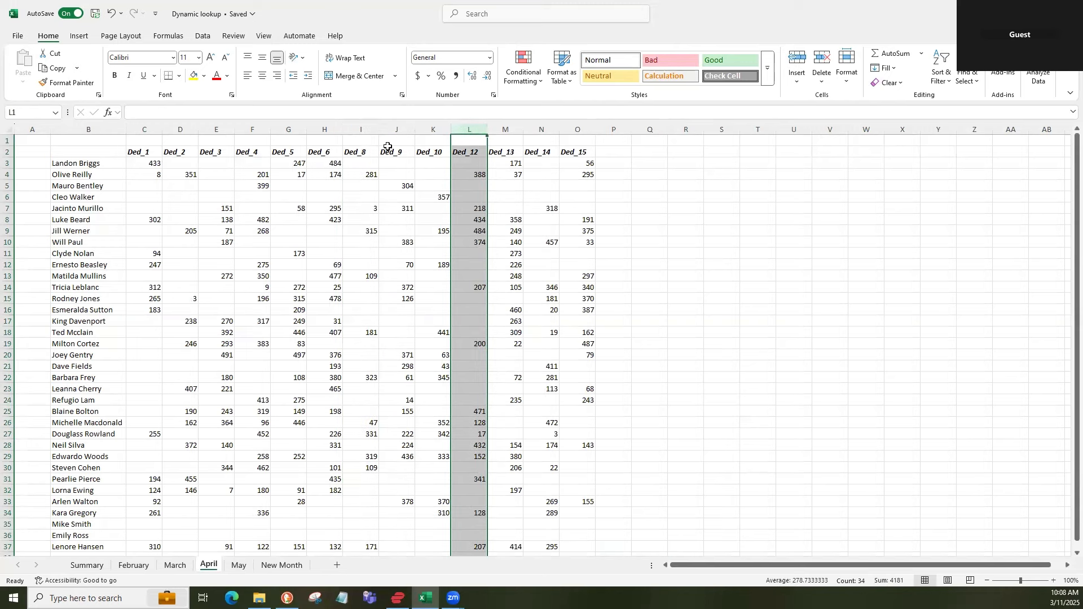
{"action": "left_click", "coordinate": [86, 564]}
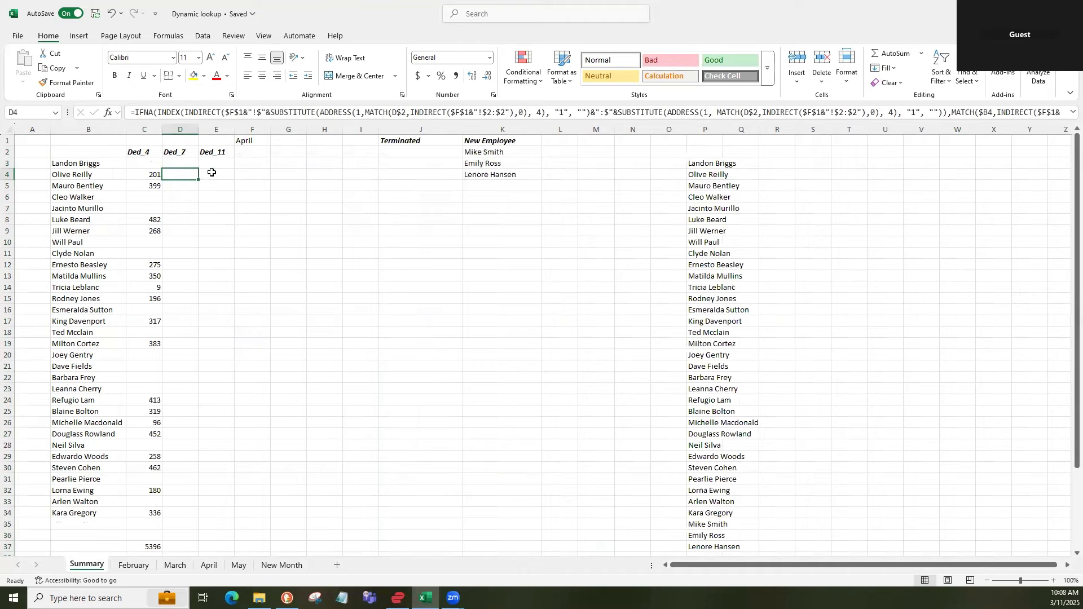
- Review the month in F1, the Ded_4 header in C2 and the lookup formula in C3 on the Summary sheet
{"action": "left_click", "coordinate": [237, 142]}
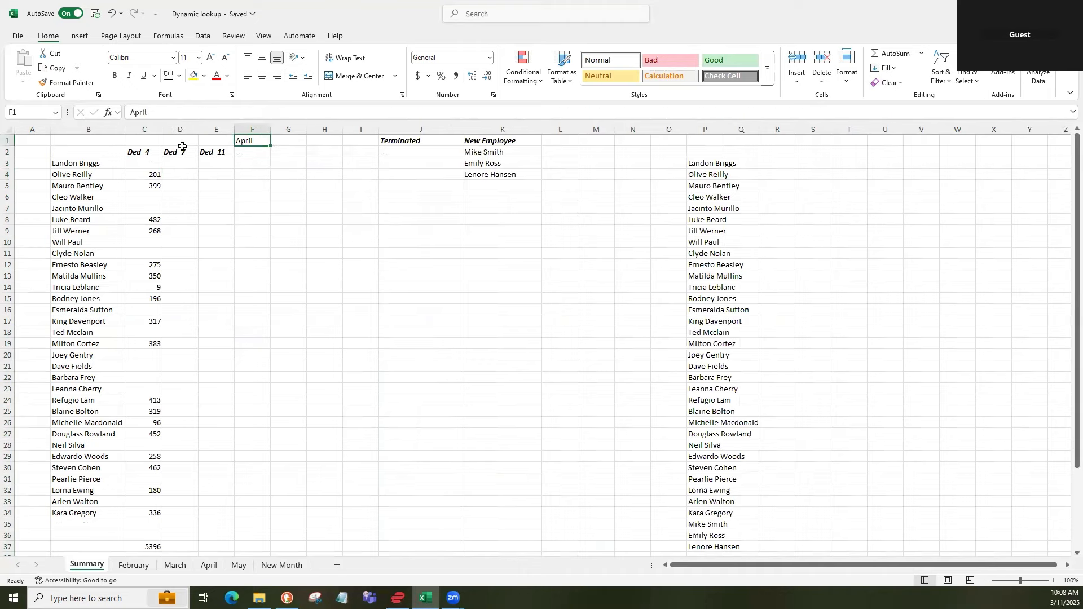
{"action": "left_click", "coordinate": [136, 150]}
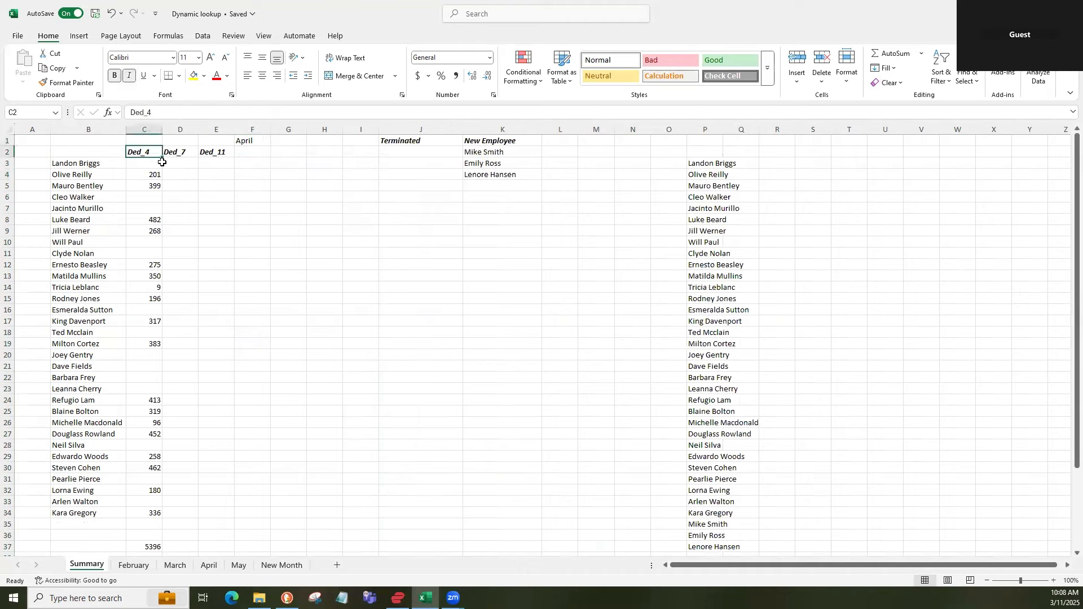
{"action": "left_click", "coordinate": [149, 163]}
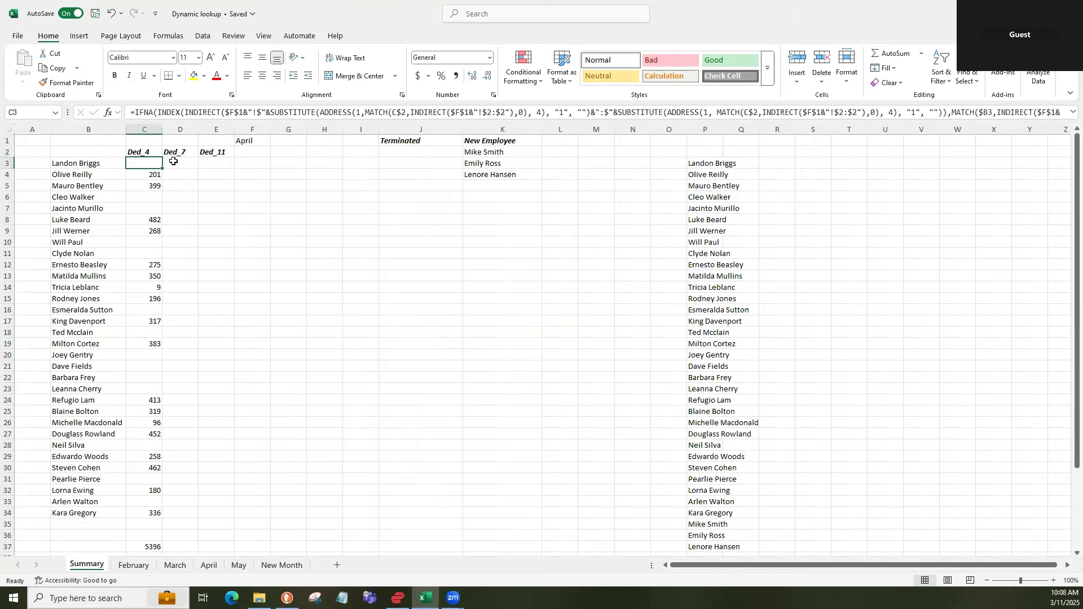
- Examine the Terminated and New Employee columns on the Summary sheet, including the FILTER formula in J2
{"action": "left_click", "coordinate": [404, 153]}
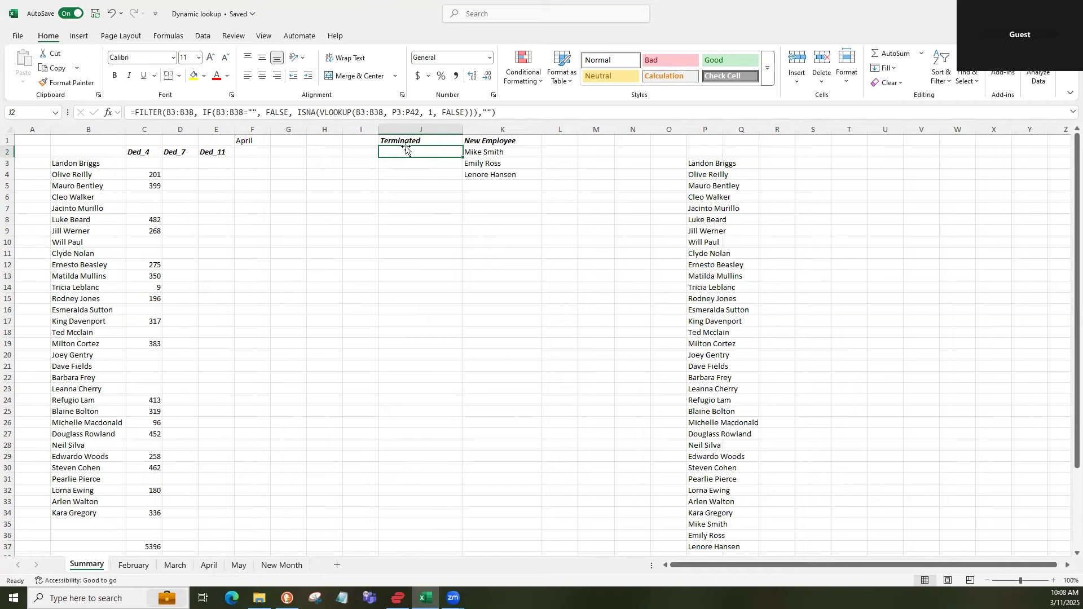
{"action": "left_click", "coordinate": [416, 131]}
{"action": "left_click", "coordinate": [483, 130]}
{"action": "left_click", "coordinate": [486, 142]}
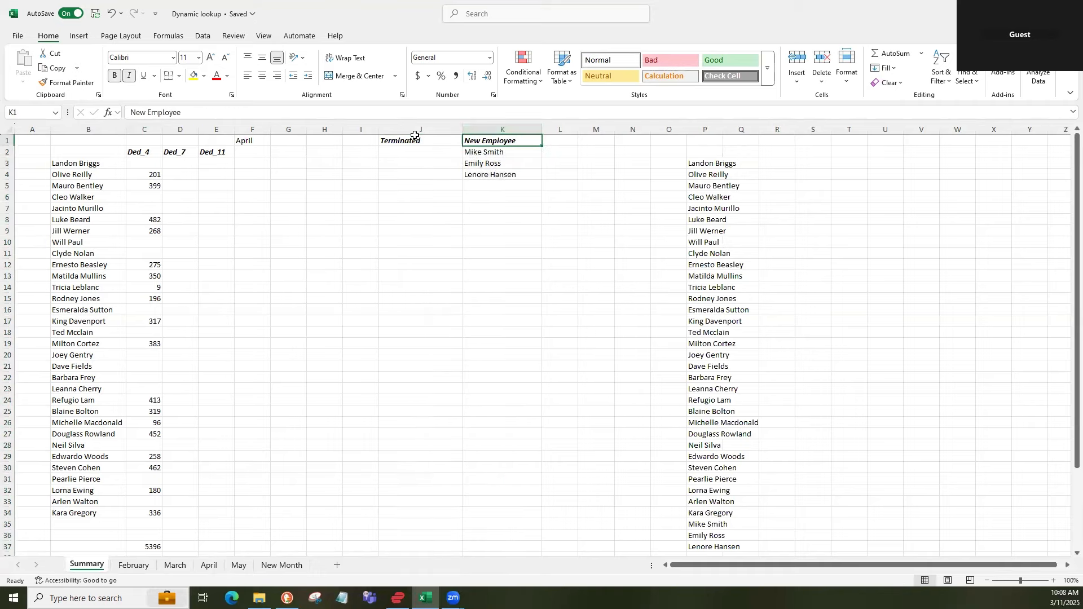
{"action": "left_click", "coordinate": [412, 138]}
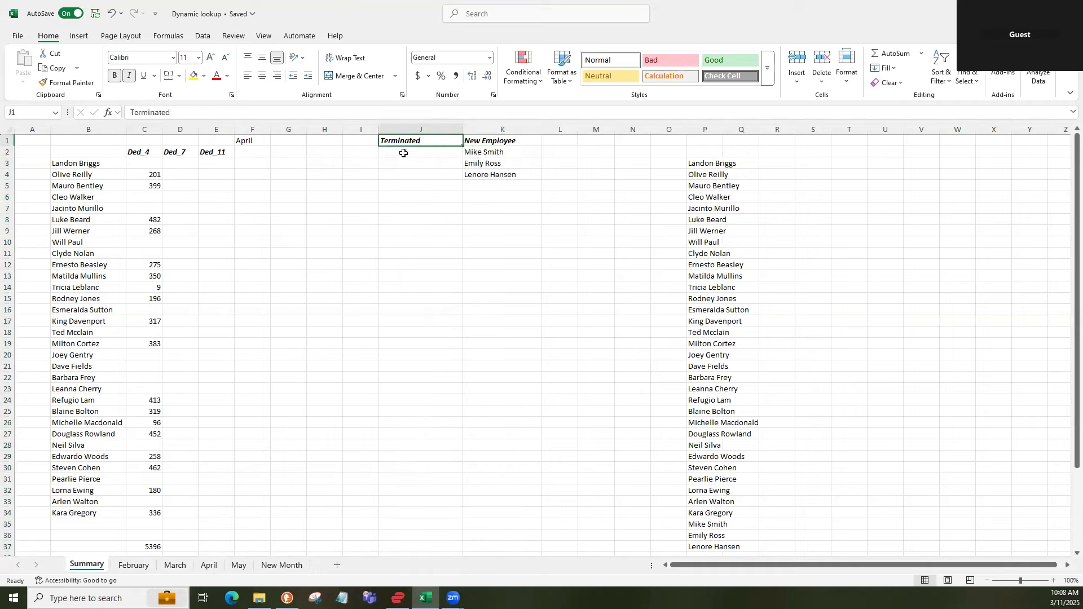
{"action": "left_click", "coordinate": [494, 140]}
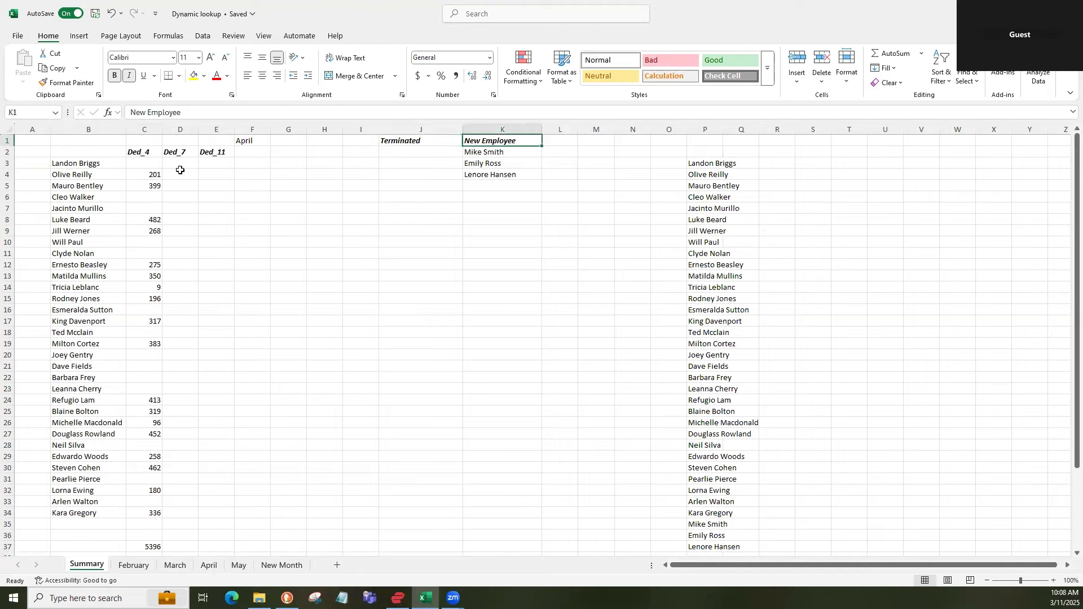
- Set the month in Summary cell F1 to February
{"action": "left_click", "coordinate": [248, 139]}
{"action": "type", "text": "February"}
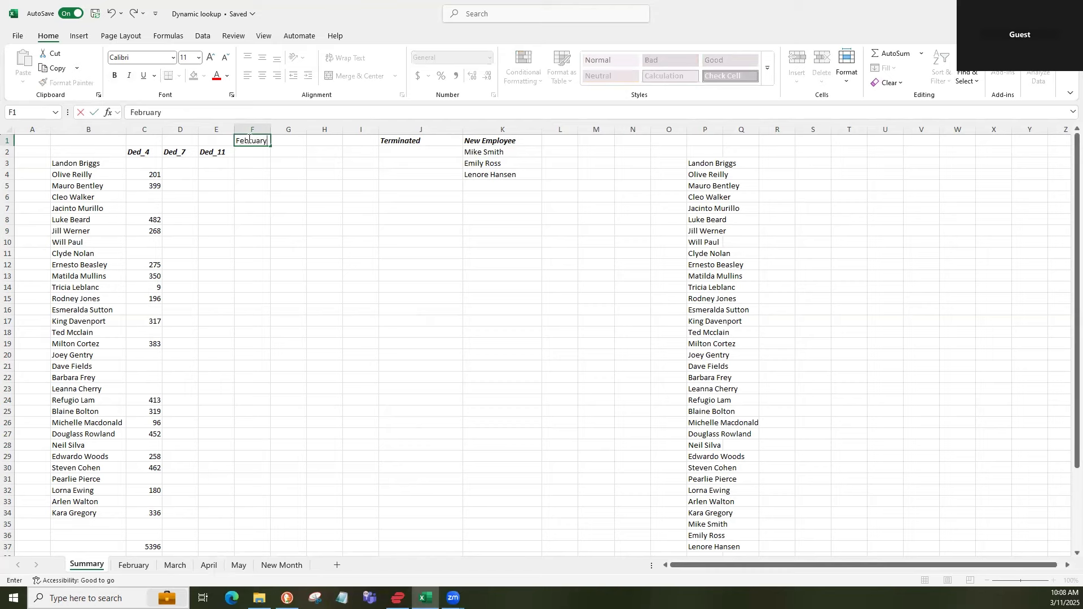
{"action": "key", "text": "Return"}
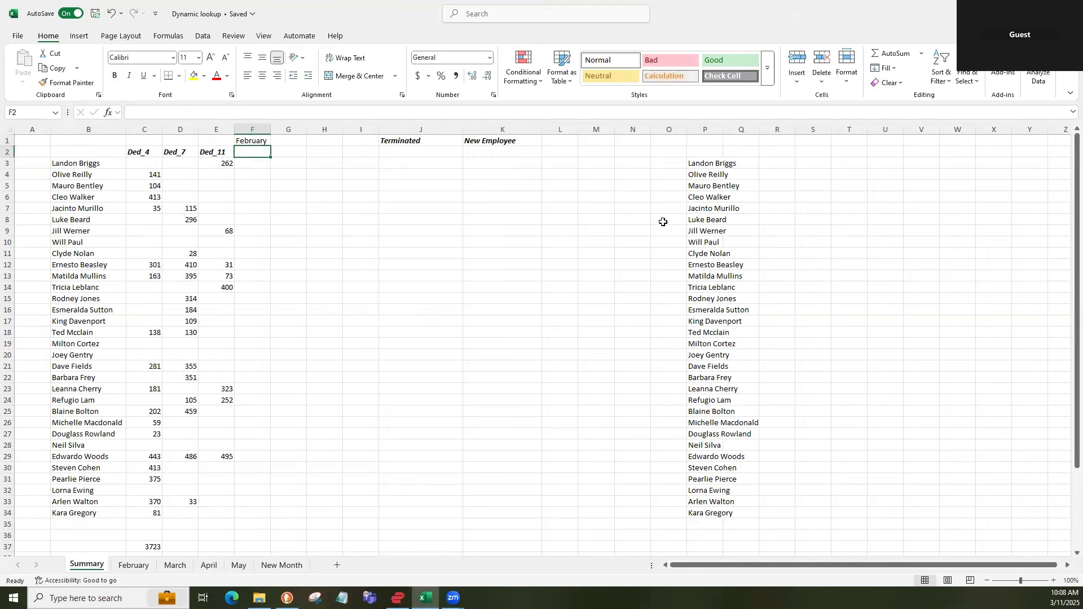
- Set the month in Summary cell F1 to March
{"action": "left_click", "coordinate": [248, 141]}
{"action": "type", "text": "M"}
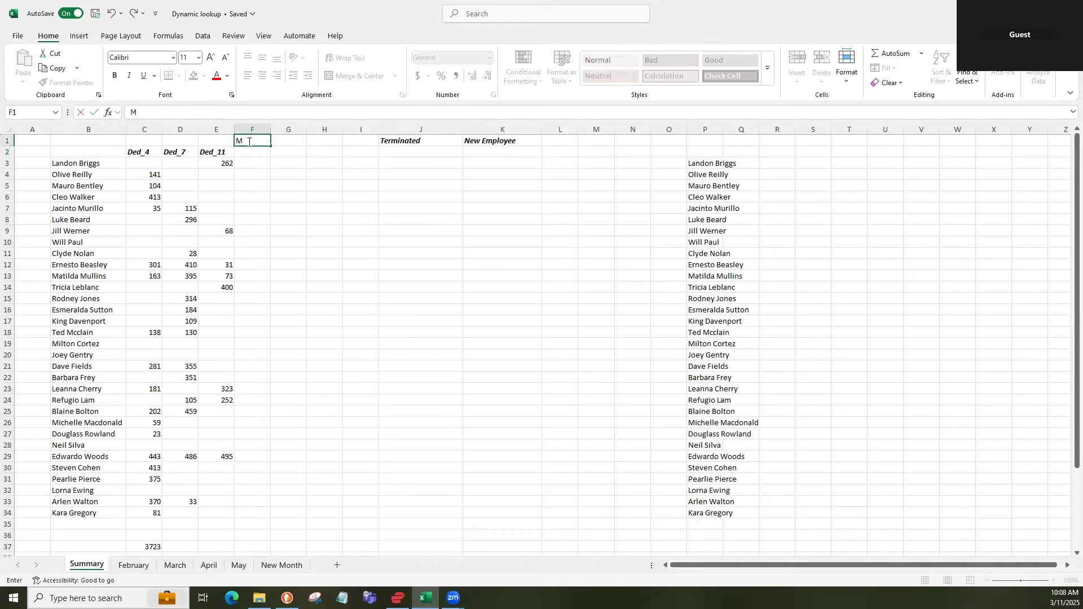
{"action": "type", "text": "arch"}
{"action": "key", "text": "Return"}
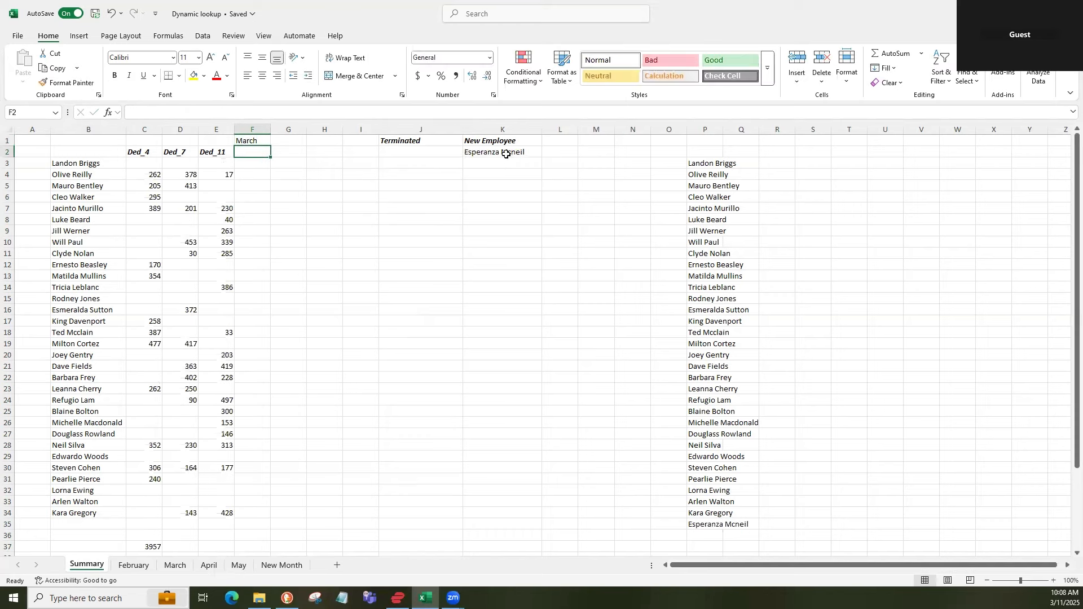
- Inspect the new employee formula in K2, the Ded_4 values in C3:C34 and the total formula in C37
{"action": "left_click", "coordinate": [503, 152]}
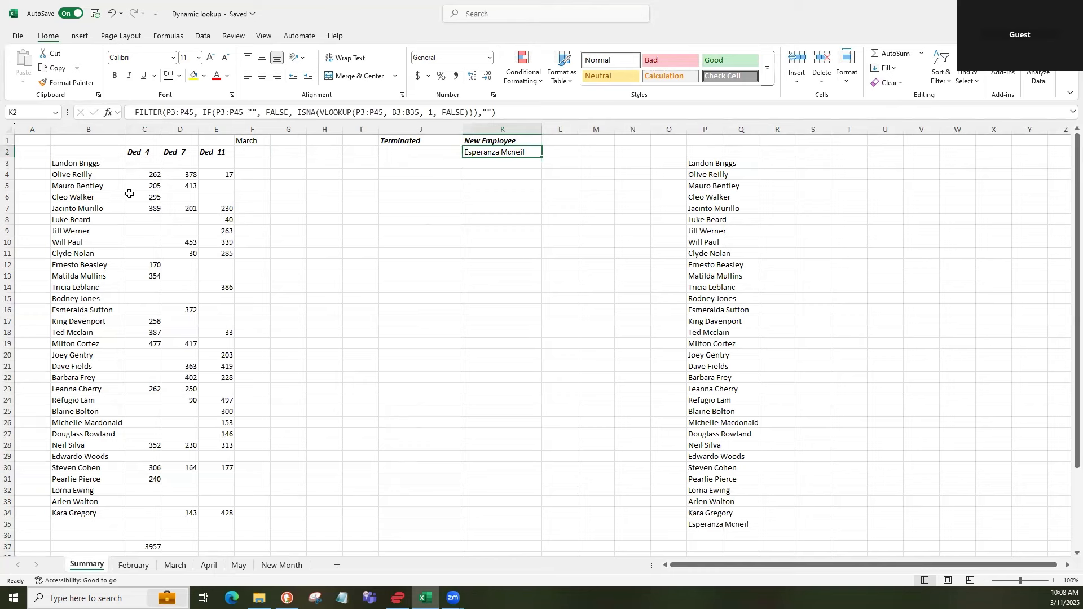
{"action": "left_click_drag", "start_coordinate": [144, 166], "coordinate": [145, 514]}
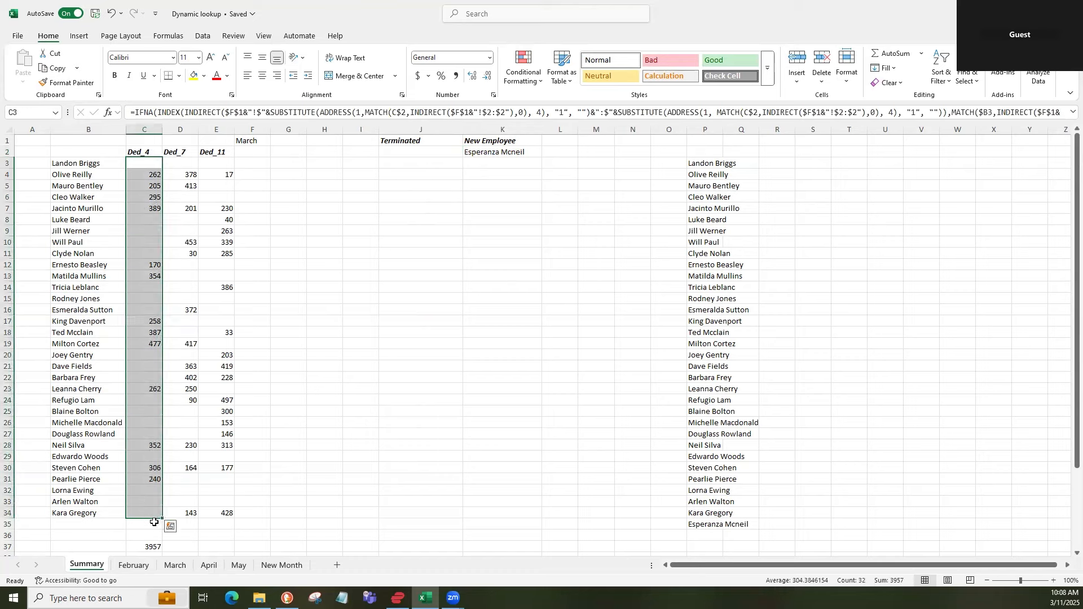
{"action": "left_click", "coordinate": [490, 152]}
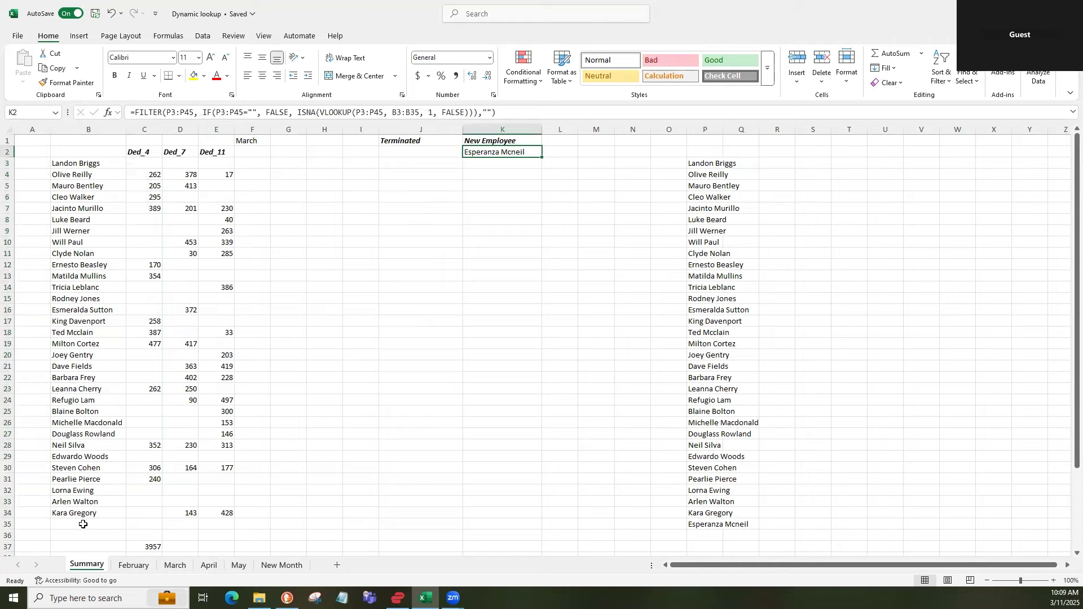
{"action": "left_click", "coordinate": [147, 546]}
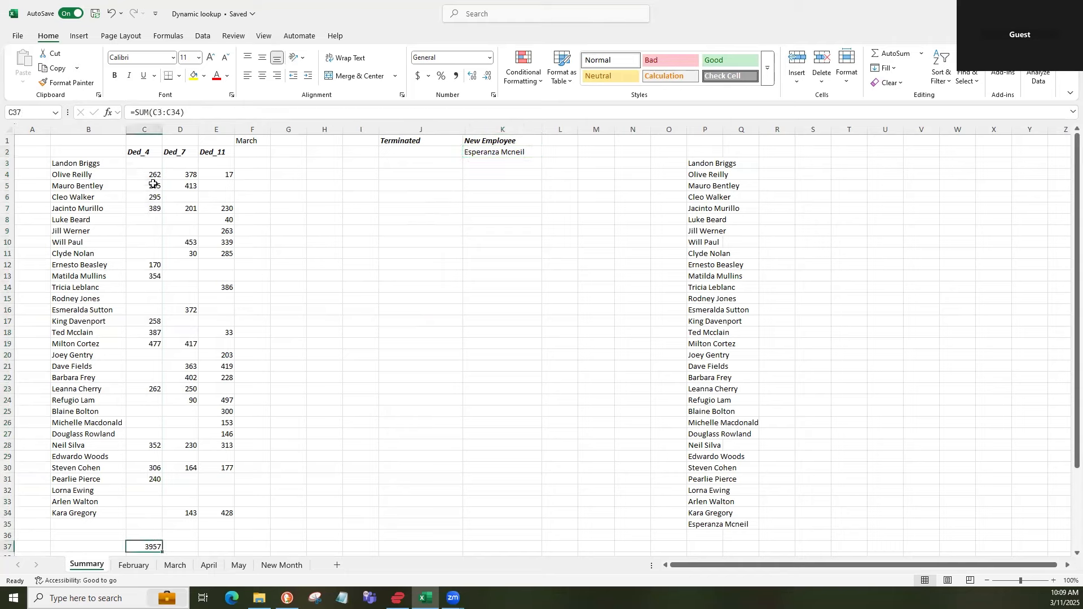
- Check the sum of the Ded_4 values in F3:F35 on the March sheet and the new employee's amount in F35
{"action": "left_click", "coordinate": [175, 566]}
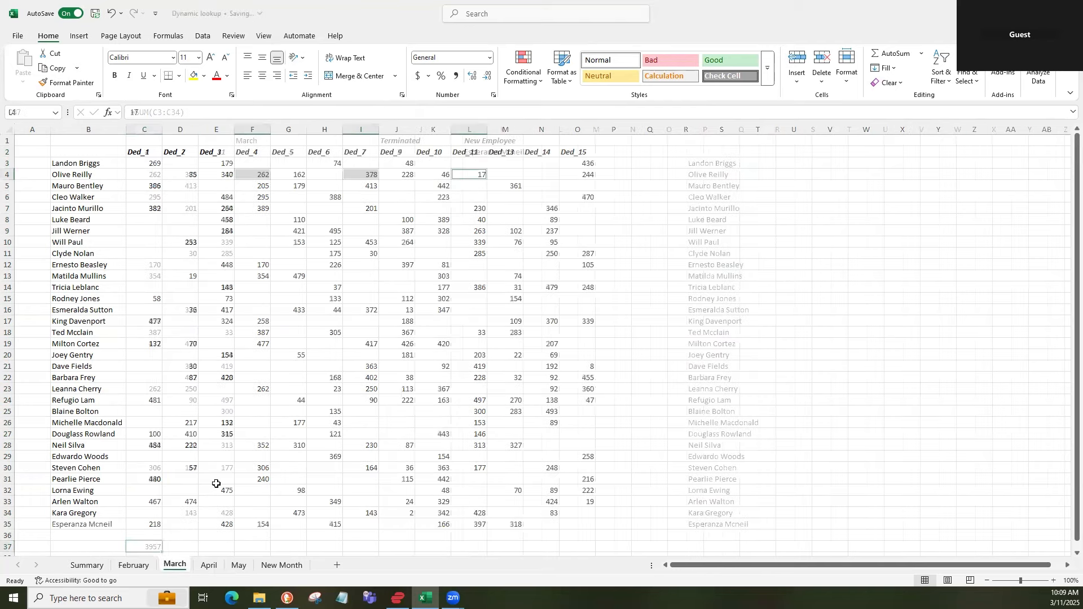
{"action": "left_click", "coordinate": [257, 165]}
{"action": "left_click", "coordinate": [263, 526], "text": "shift"}
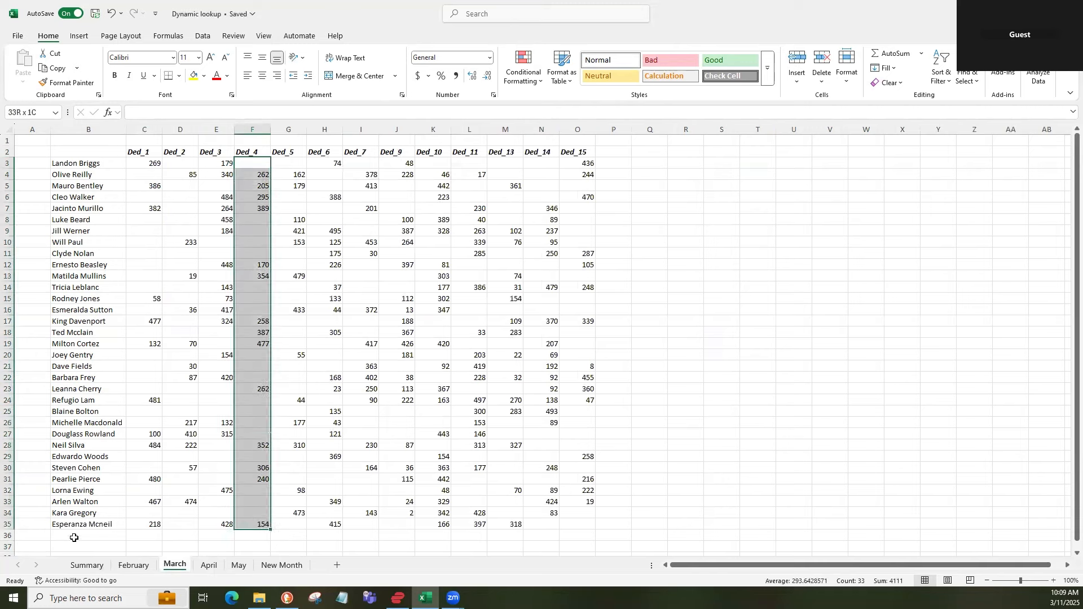
{"action": "left_click", "coordinate": [247, 524]}
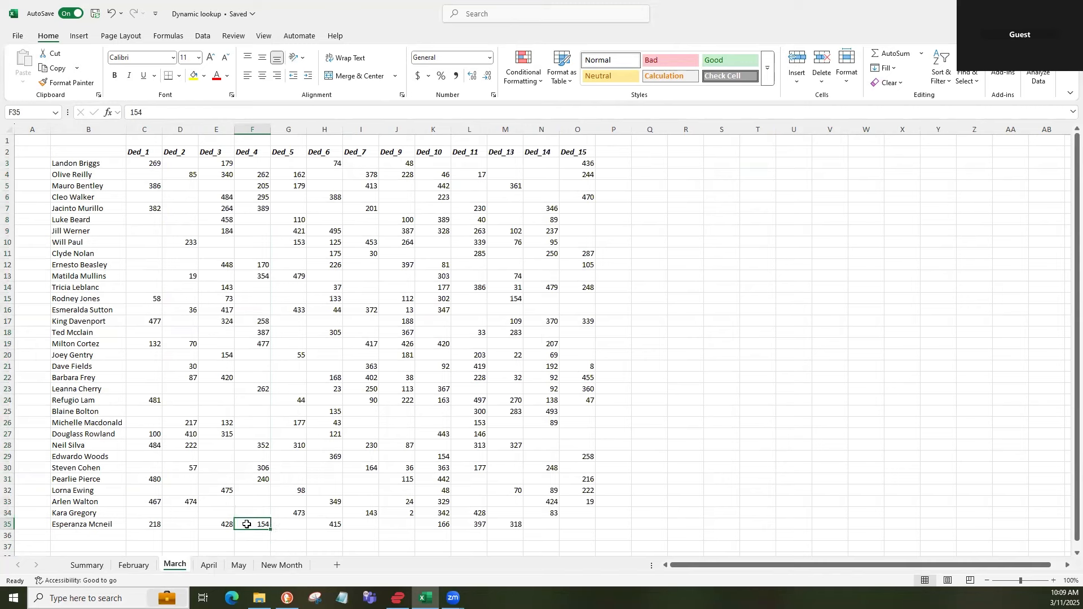
- Copy the new employee's name from Summary cell K2 and paste it as a value into B35 below the employee list
{"action": "left_click", "coordinate": [86, 565]}
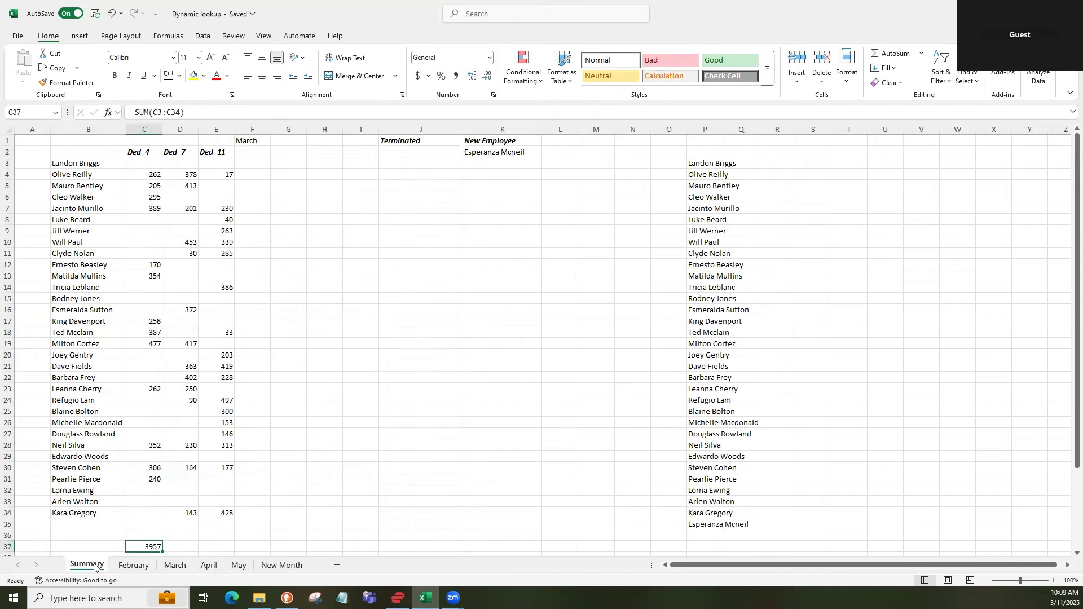
{"action": "left_click", "coordinate": [480, 154]}
{"action": "key", "text": "ctrl+c"}
{"action": "right_click", "coordinate": [73, 524]}
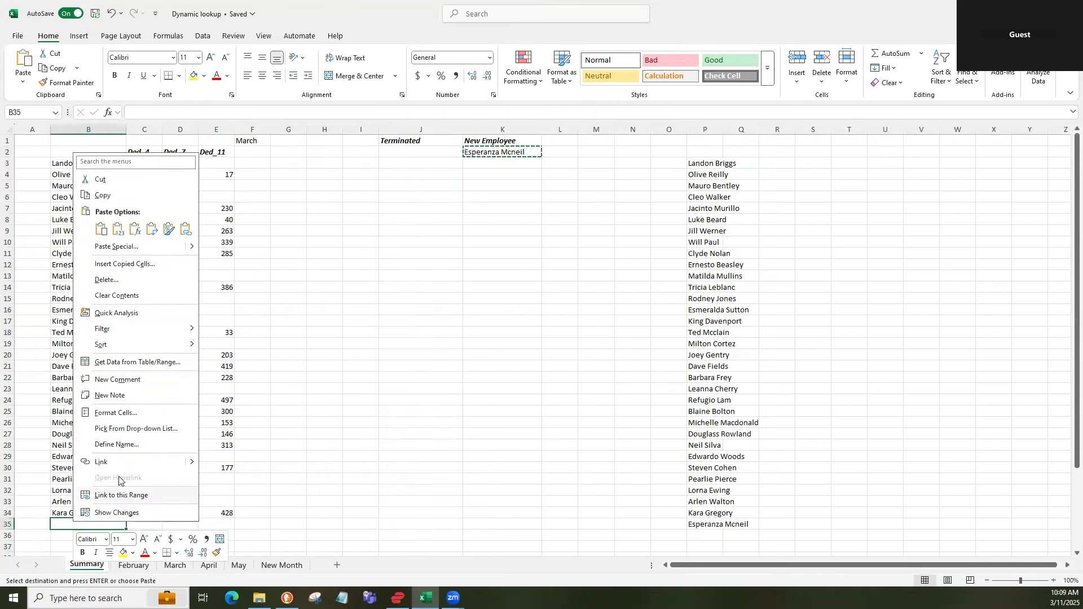
{"action": "left_click", "coordinate": [118, 228]}
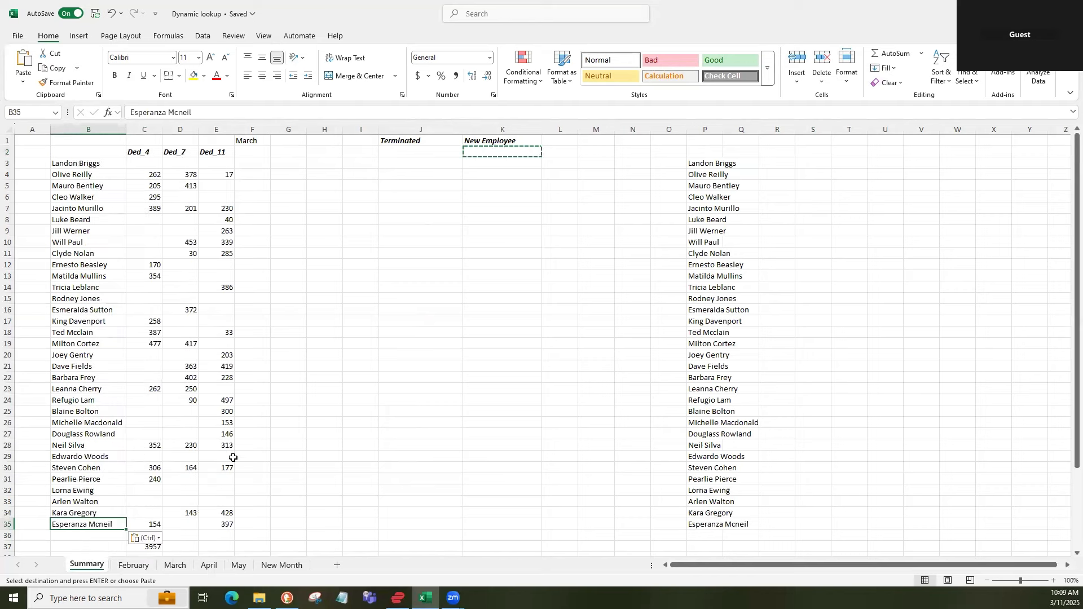
{"action": "key", "text": "Escape"}
- Extend the Ded_4 total in C37 to =SUM(C3:C36) so it includes the added employee row
{"action": "double_click", "coordinate": [153, 543]}
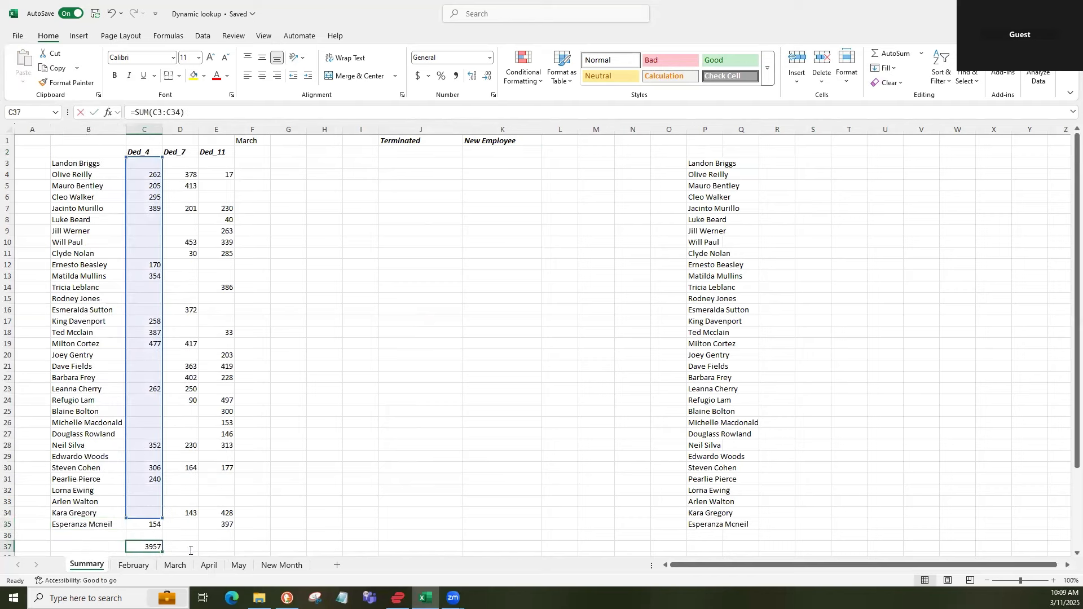
{"action": "left_click_drag", "start_coordinate": [162, 521], "coordinate": [164, 531]}
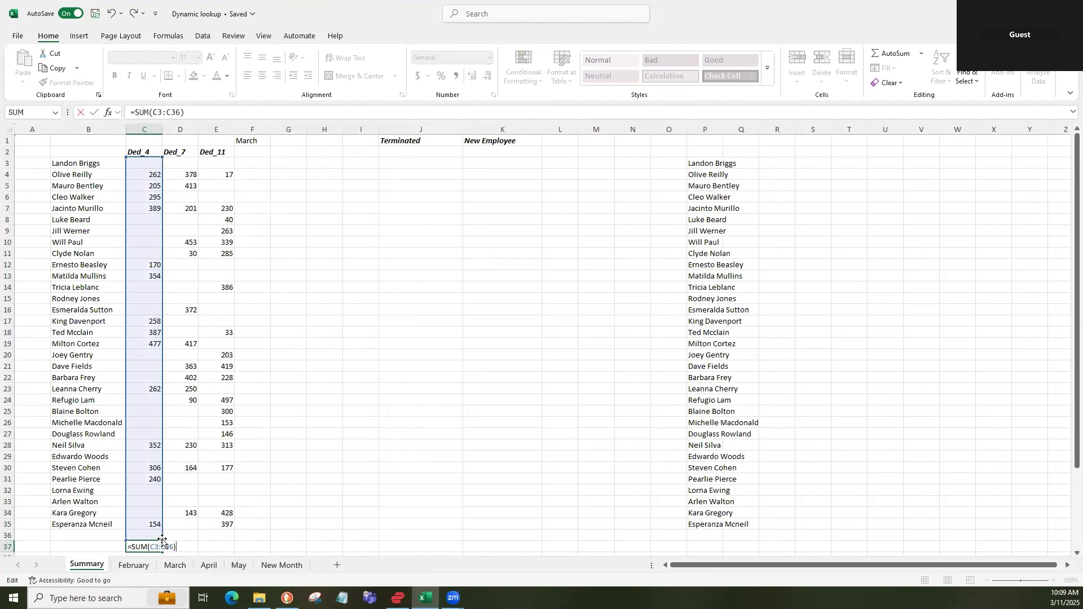
{"action": "key", "text": "Return"}
- Examine the lookup results in the last employee rows, cells C35, D34 and E34
{"action": "scroll", "coordinate": [210, 531], "scroll_direction": "up", "scroll_amount": 1}
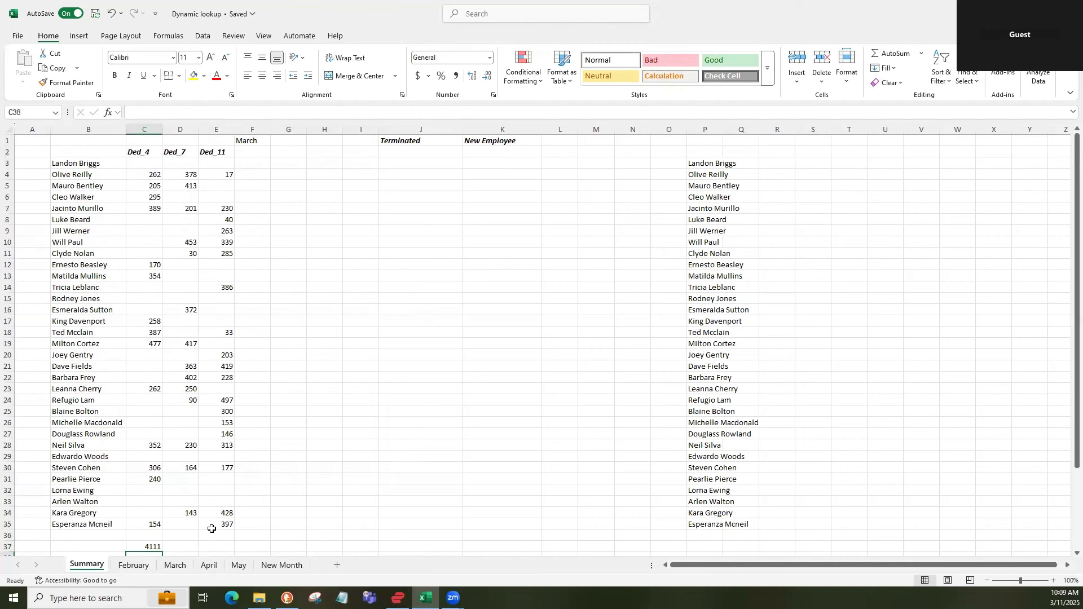
{"action": "left_click", "coordinate": [161, 525]}
{"action": "left_click", "coordinate": [194, 515]}
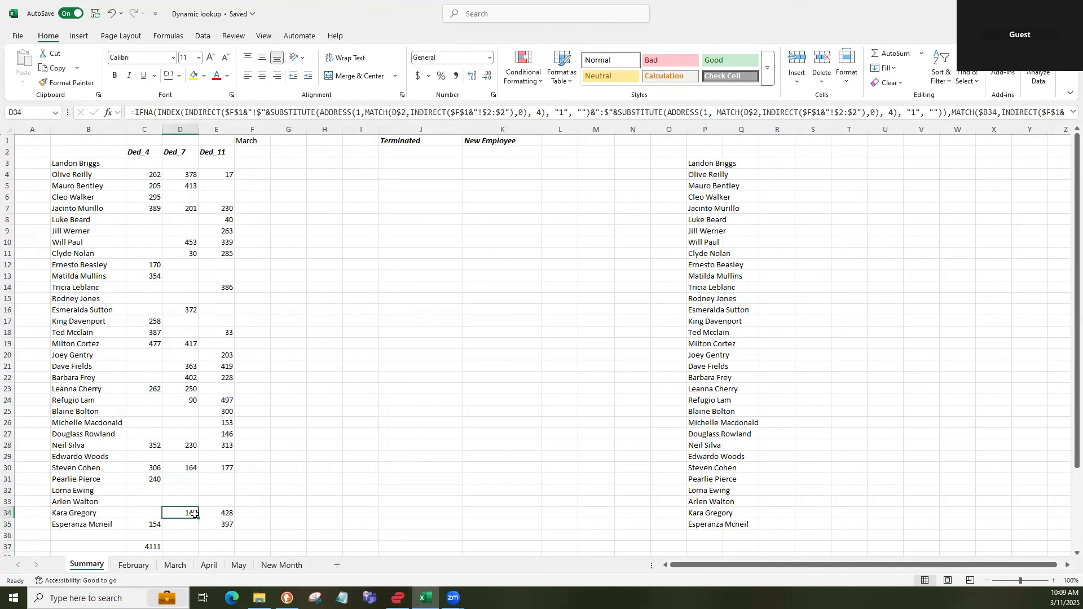
{"action": "left_click", "coordinate": [222, 513]}
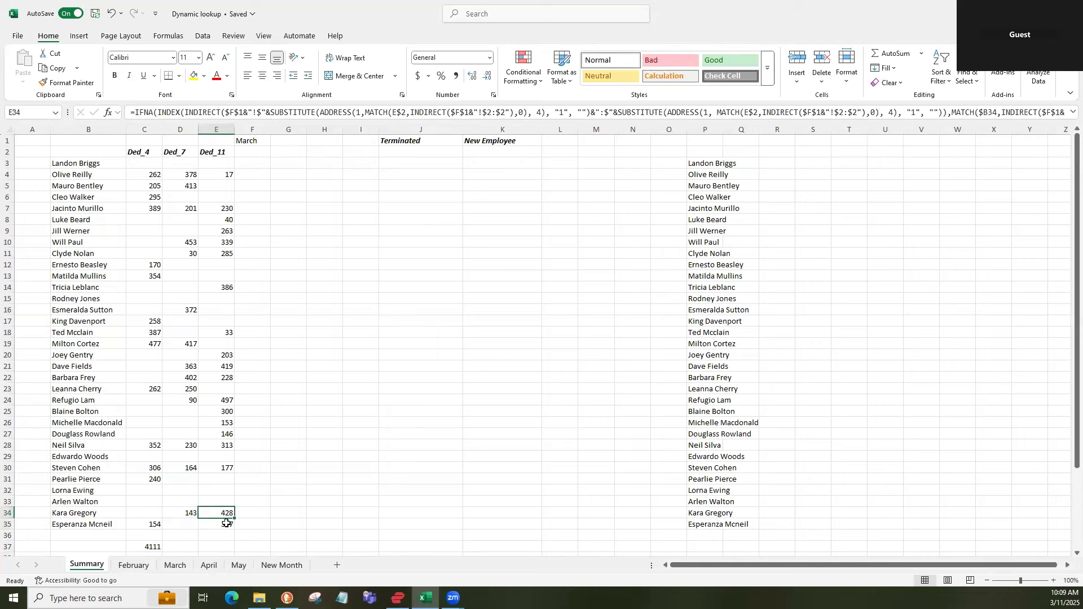
- Compare the Ded_11 lookup result in Summary cell E35 with the same employee's row 35 on the March sheet
{"action": "left_click", "coordinate": [231, 525]}
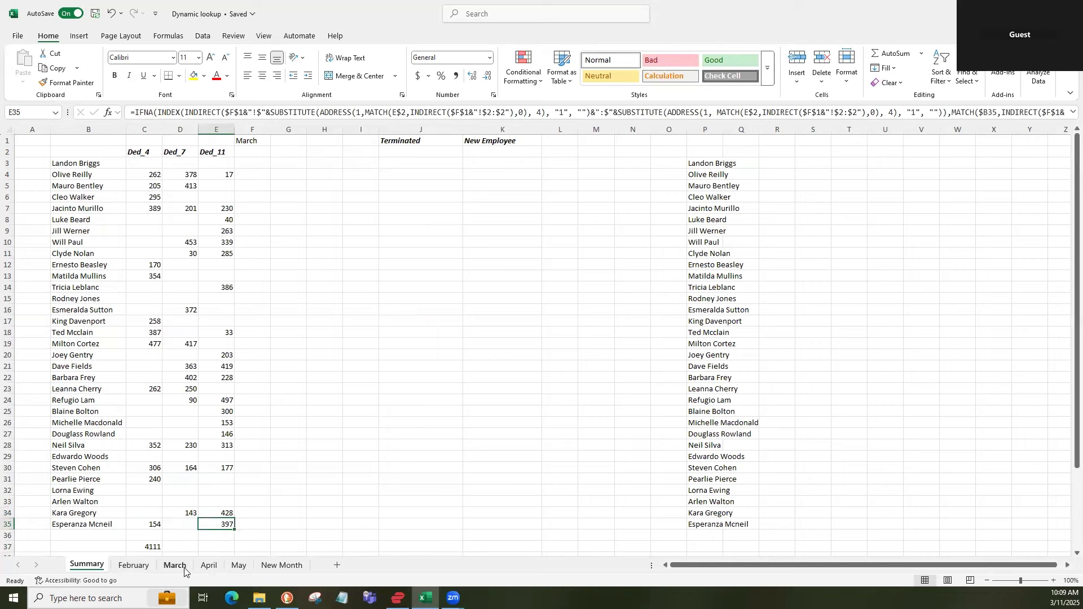
{"action": "left_click", "coordinate": [180, 566]}
{"action": "key", "text": "Right"}
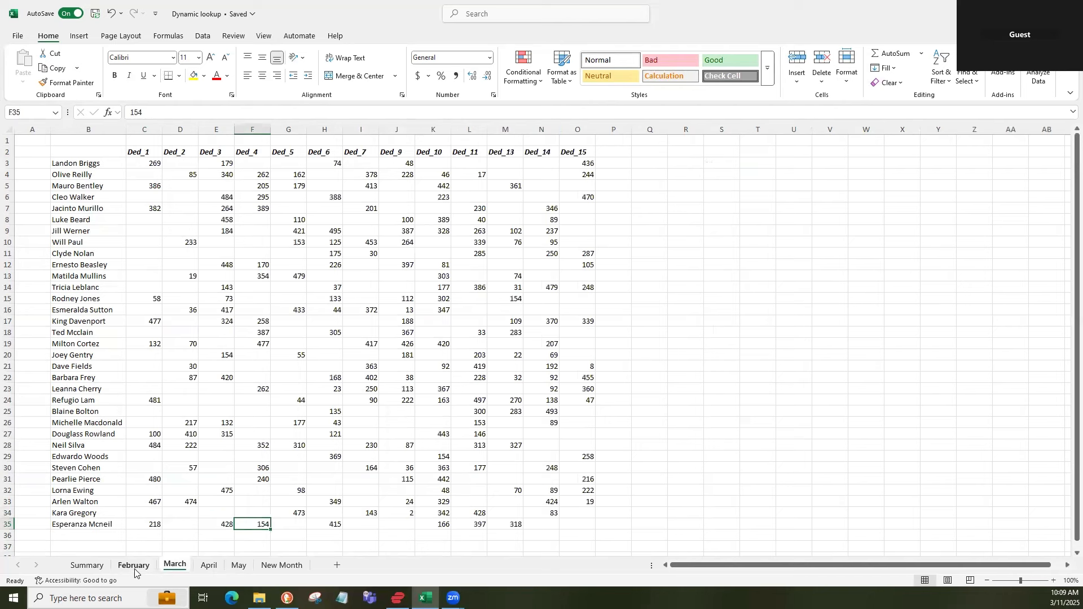
{"action": "left_click", "coordinate": [97, 565]}
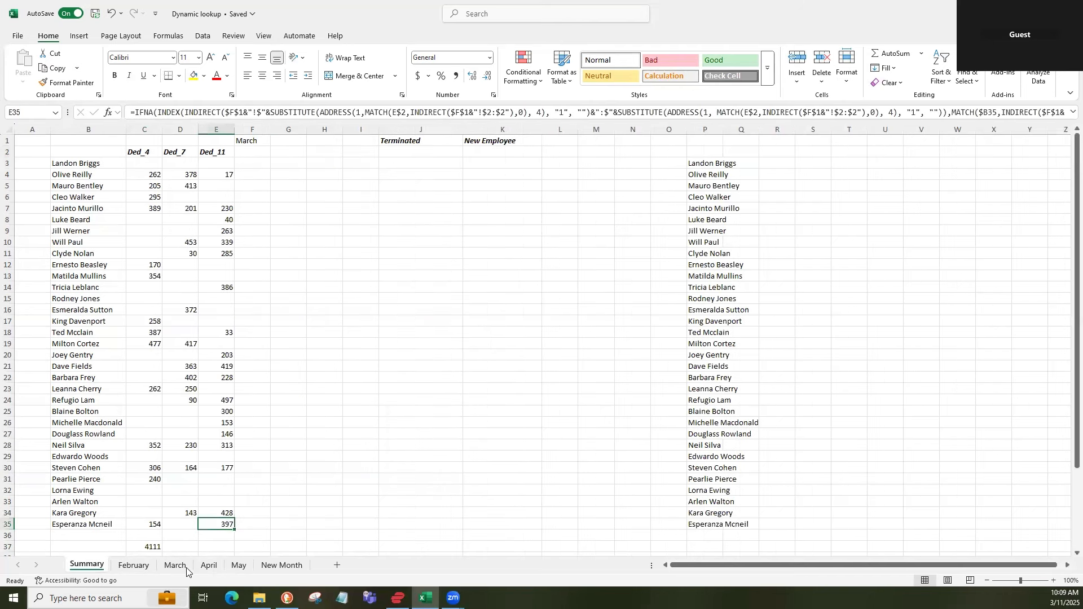
{"action": "left_click", "coordinate": [186, 568]}
{"action": "key", "text": "Right"}
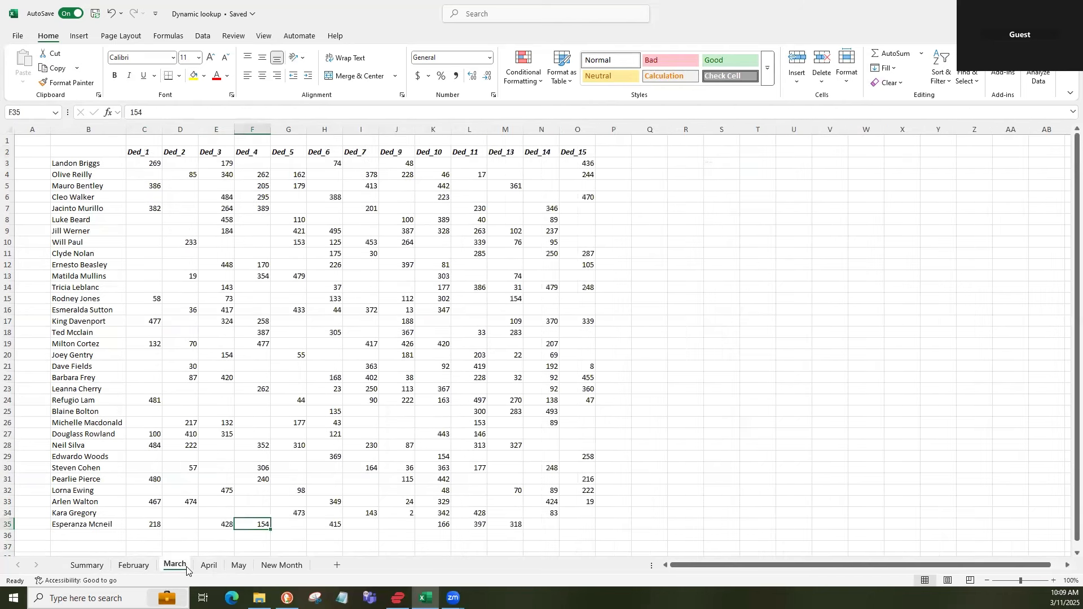
{"action": "left_click", "coordinate": [91, 566]}
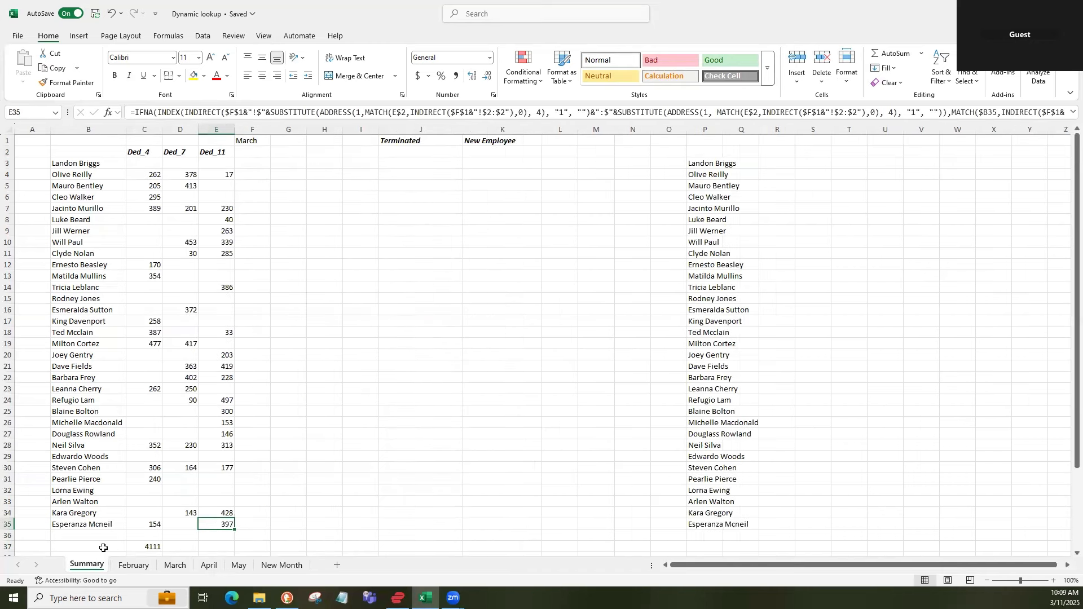
{"action": "scroll", "coordinate": [145, 474], "scroll_direction": "down", "scroll_amount": 1}
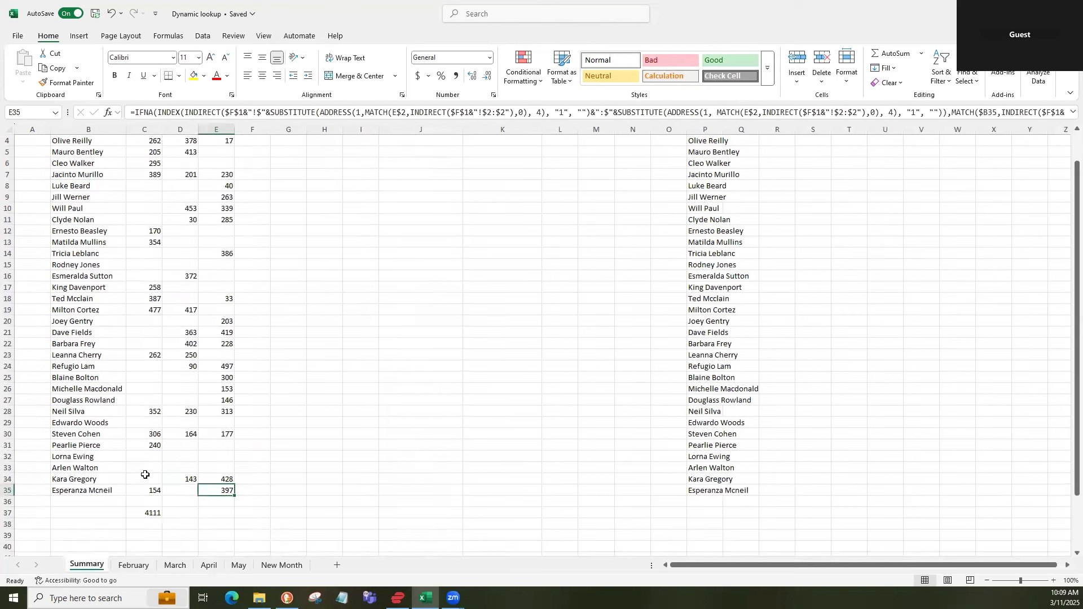
{"action": "scroll", "coordinate": [145, 474], "scroll_direction": "up", "scroll_amount": 1}
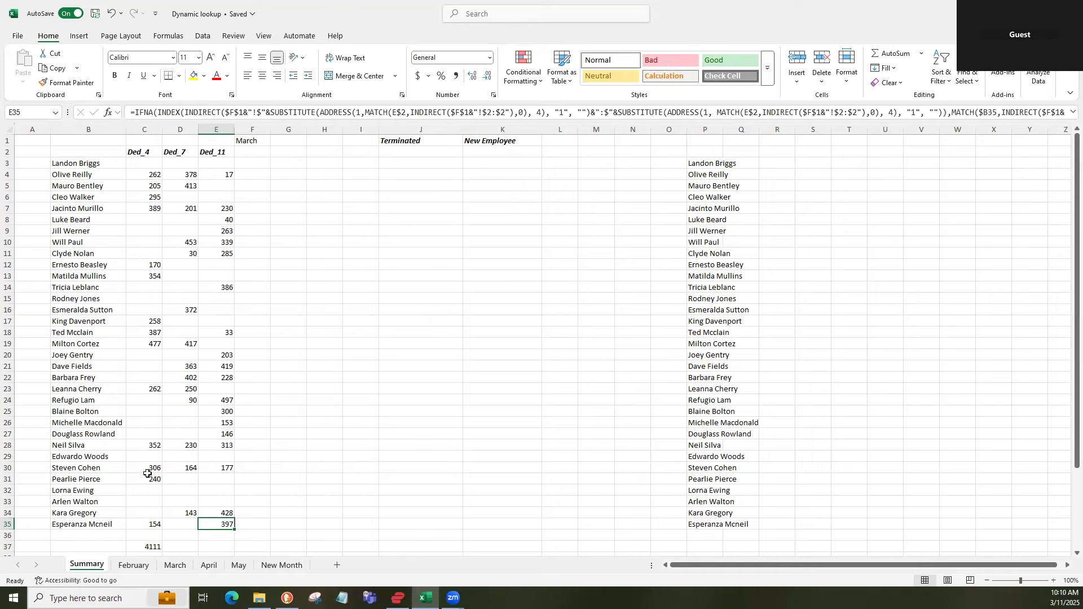
- Examine the FILTER formulas under New Employee in K2 and Terminated in J2
{"action": "left_click", "coordinate": [477, 152]}
{"action": "left_click", "coordinate": [429, 131]}
{"action": "left_click", "coordinate": [482, 150]}
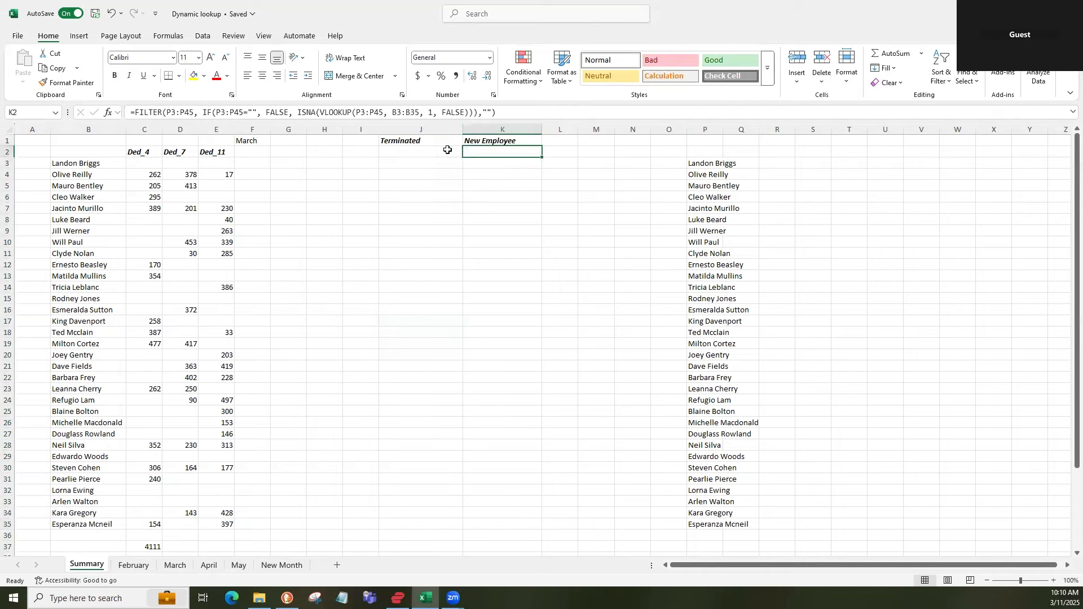
{"action": "left_click", "coordinate": [447, 149]}
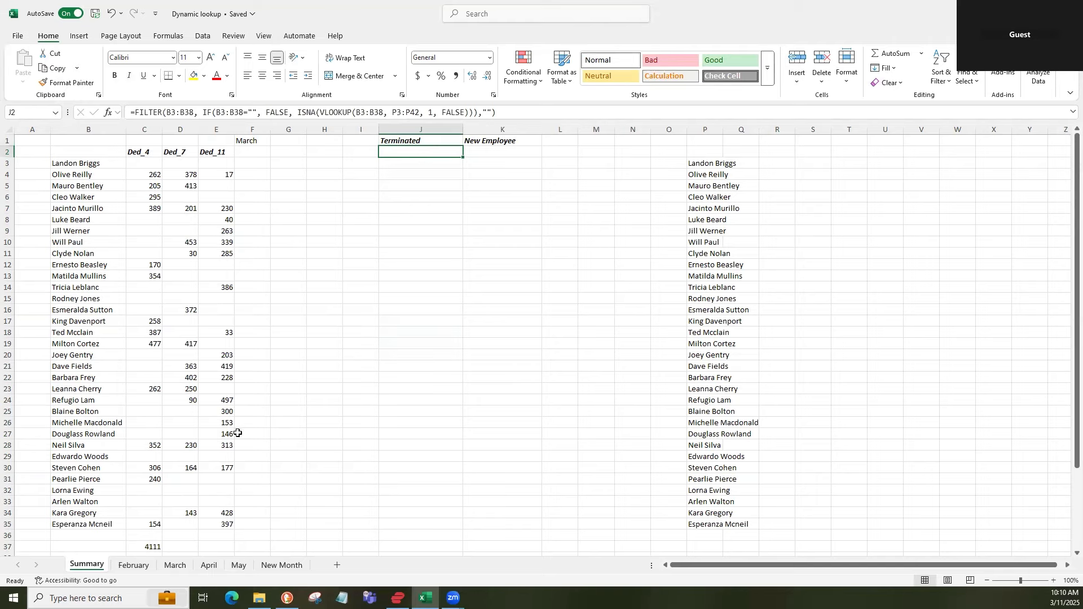
- Set the lookup month in Summary cell F1 to May
{"action": "left_click", "coordinate": [249, 141]}
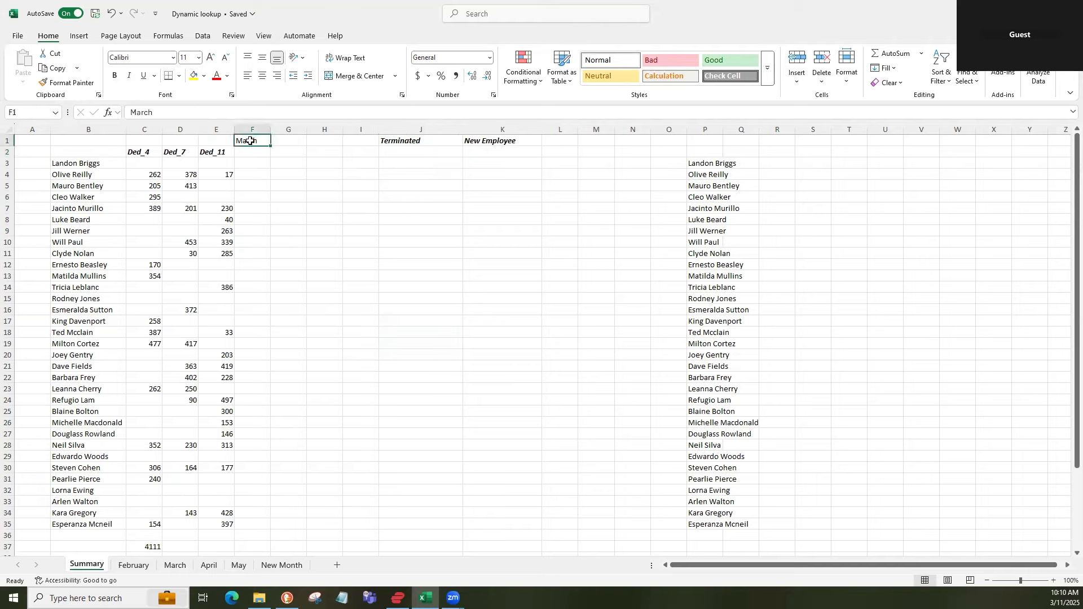
{"action": "type", "text": "Maay"}
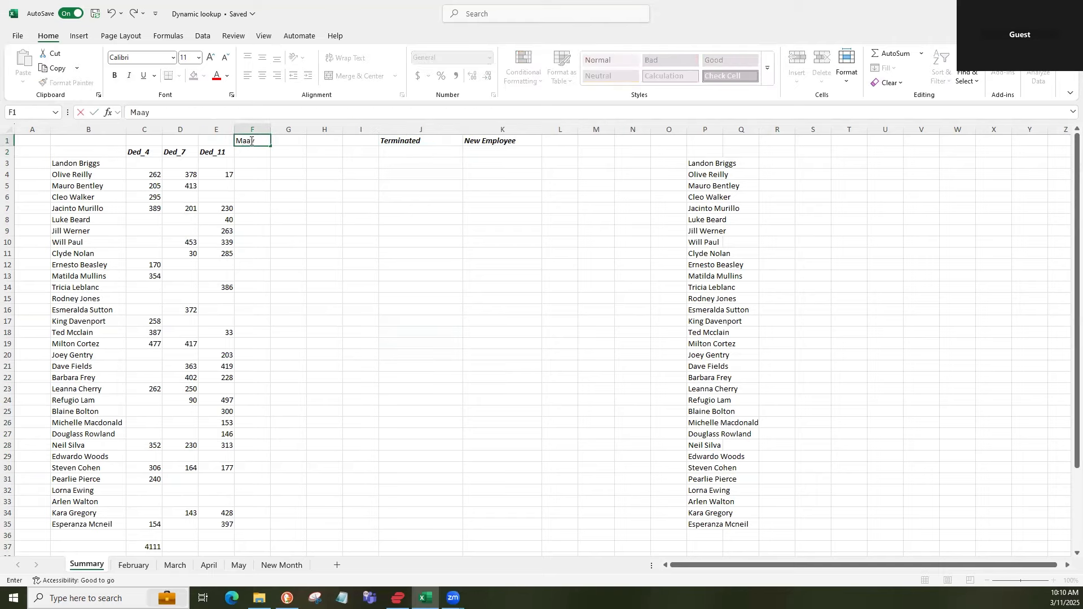
{"action": "key", "text": "BackSpace"}
{"action": "key", "text": "BackSpace"}
{"action": "type", "text": "y"}
{"action": "key", "text": "Return"}
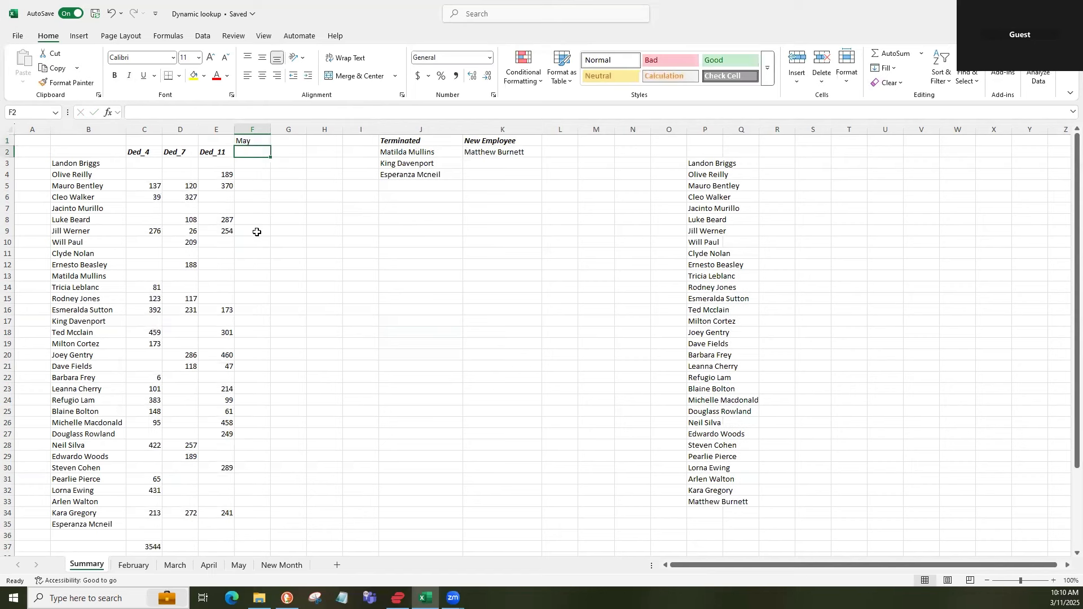
- Check the Terminated names in J2:J4 against the employee lists on the May and February sheets
{"action": "left_click_drag", "start_coordinate": [399, 152], "coordinate": [399, 169]}
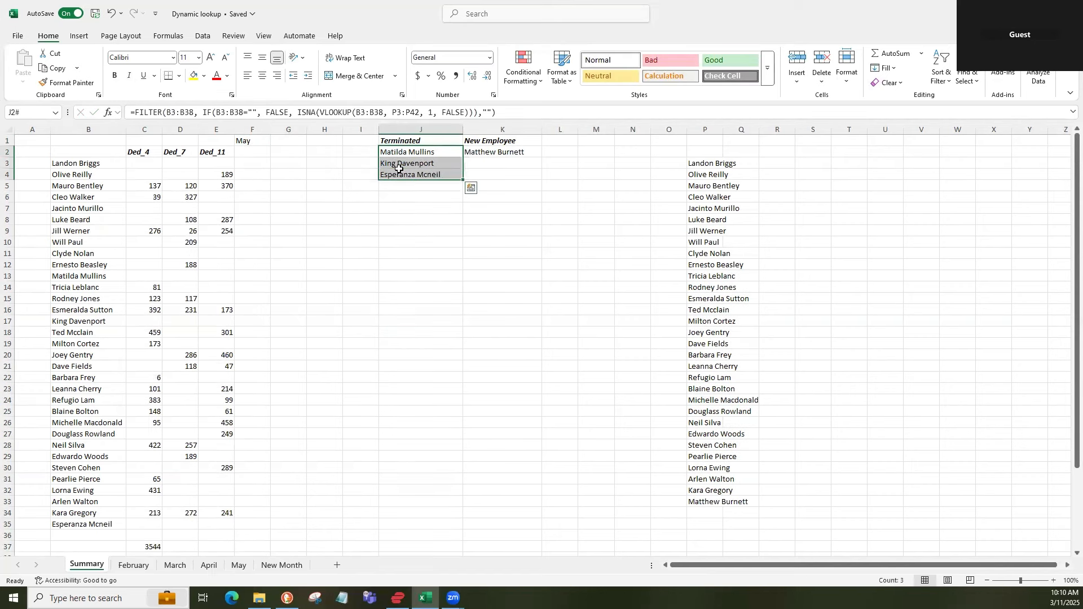
{"action": "left_click", "coordinate": [251, 566]}
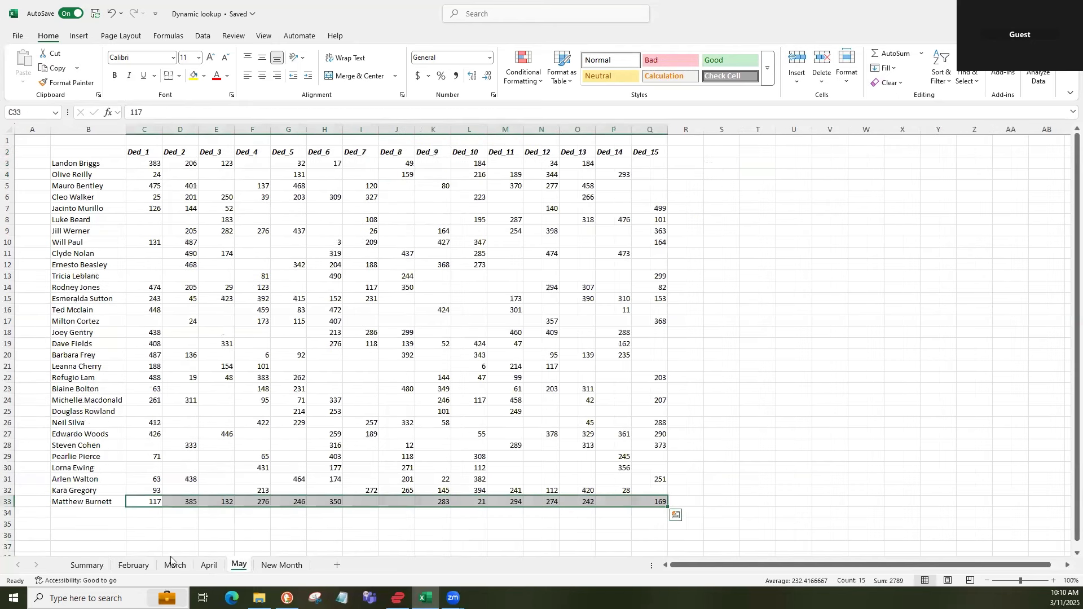
{"action": "left_click", "coordinate": [124, 563]}
{"action": "left_click", "coordinate": [79, 512]}
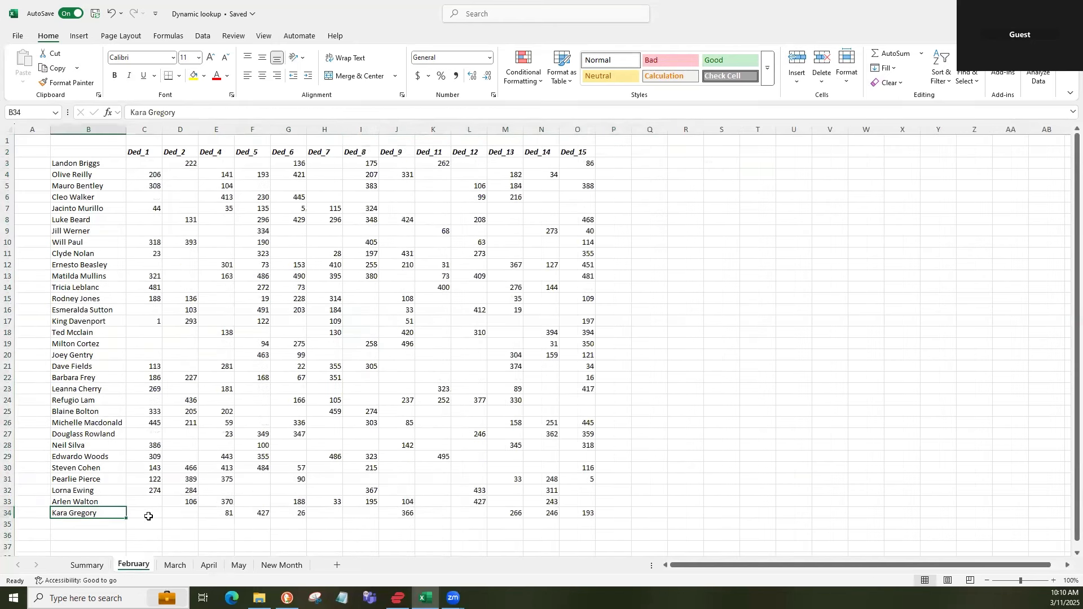
- Clear the employee name in cell B35 at the end of the Summary sheet's list
{"action": "left_click", "coordinate": [86, 565]}
{"action": "left_click", "coordinate": [112, 526]}
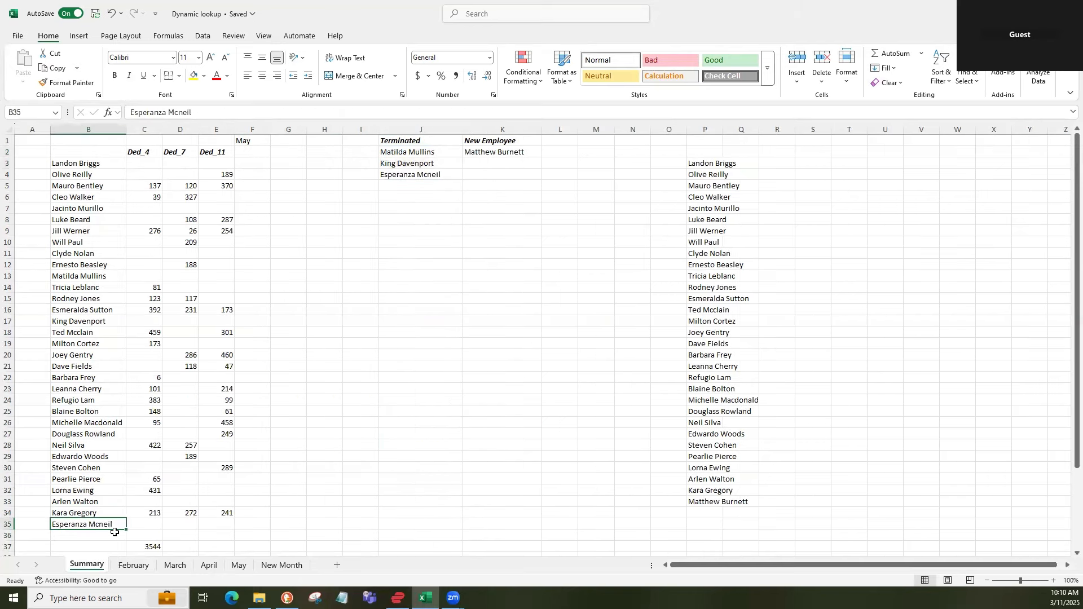
{"action": "key", "text": "Delete"}
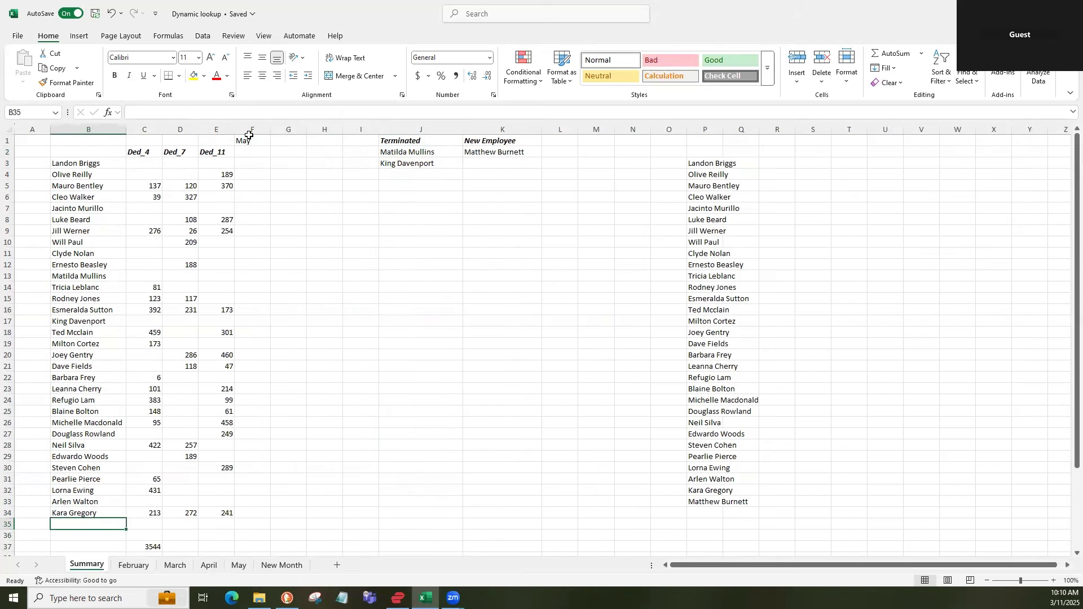
- Compare the New Employee entry in K2 with row 33 of the May sheet and return to Summary
{"action": "left_click", "coordinate": [477, 151]}
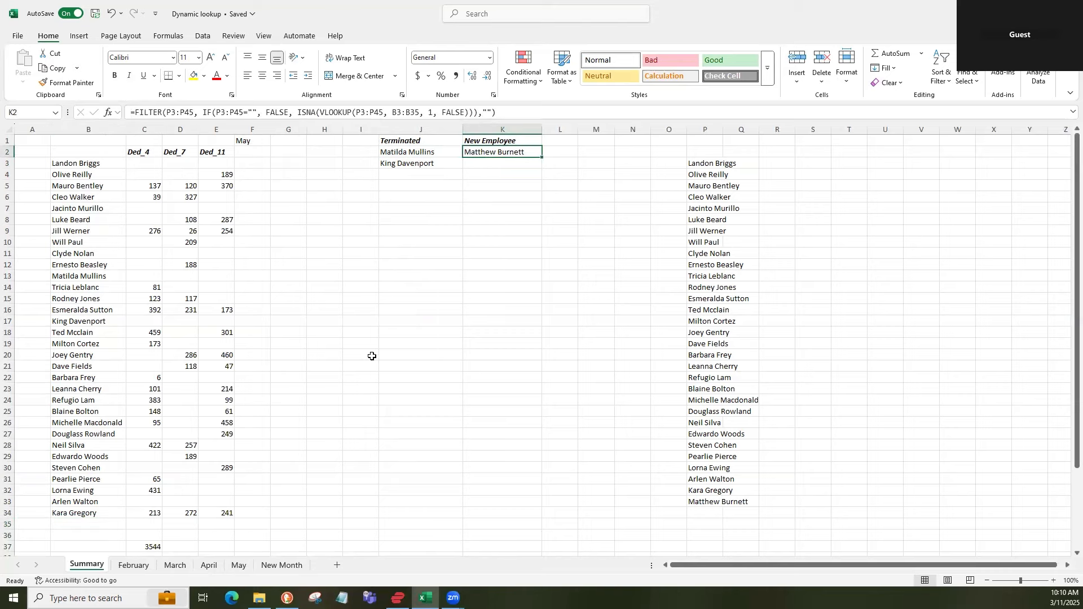
{"action": "left_click", "coordinate": [245, 566]}
{"action": "left_click", "coordinate": [94, 504]}
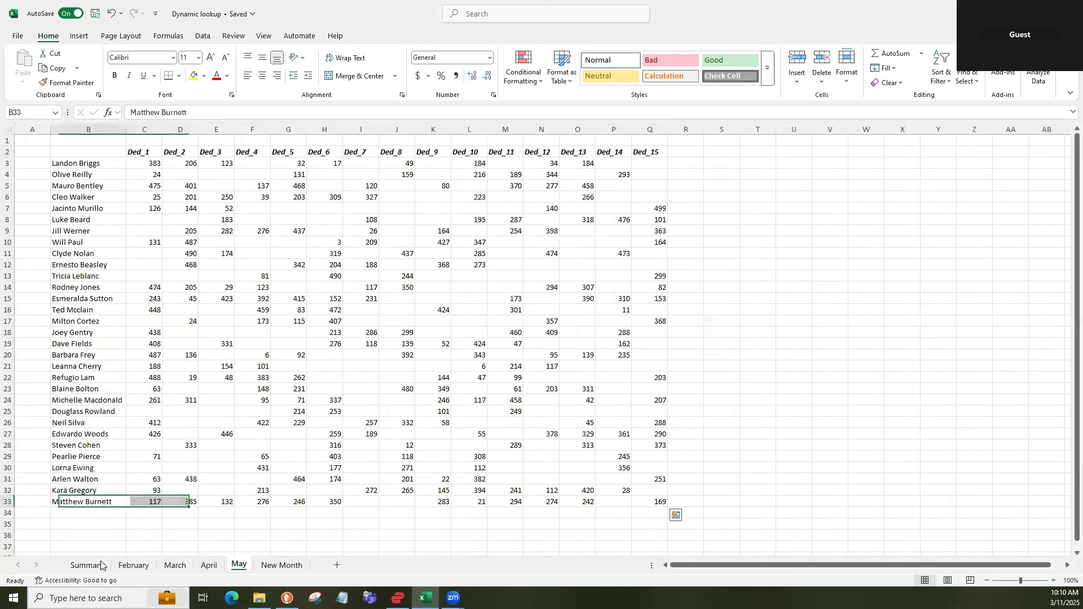
{"action": "left_click", "coordinate": [89, 565]}
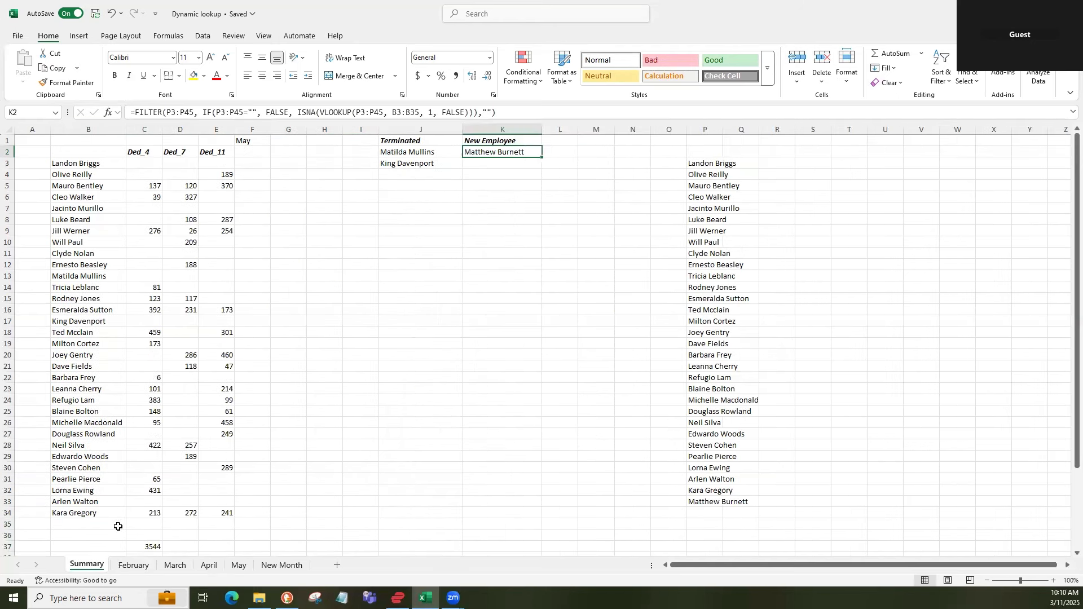
- Examine the terminated employees' rows 13 and 17 on Summary, including the lookup cells in B13:E13
{"action": "left_click", "coordinate": [8, 275]}
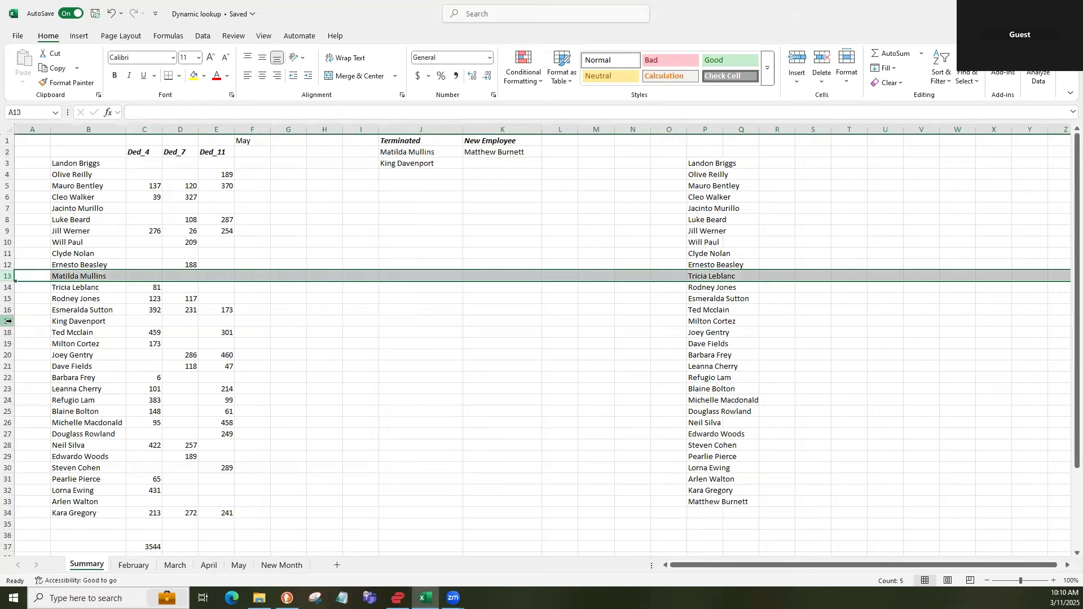
{"action": "left_click", "coordinate": [9, 321], "text": "ctrl"}
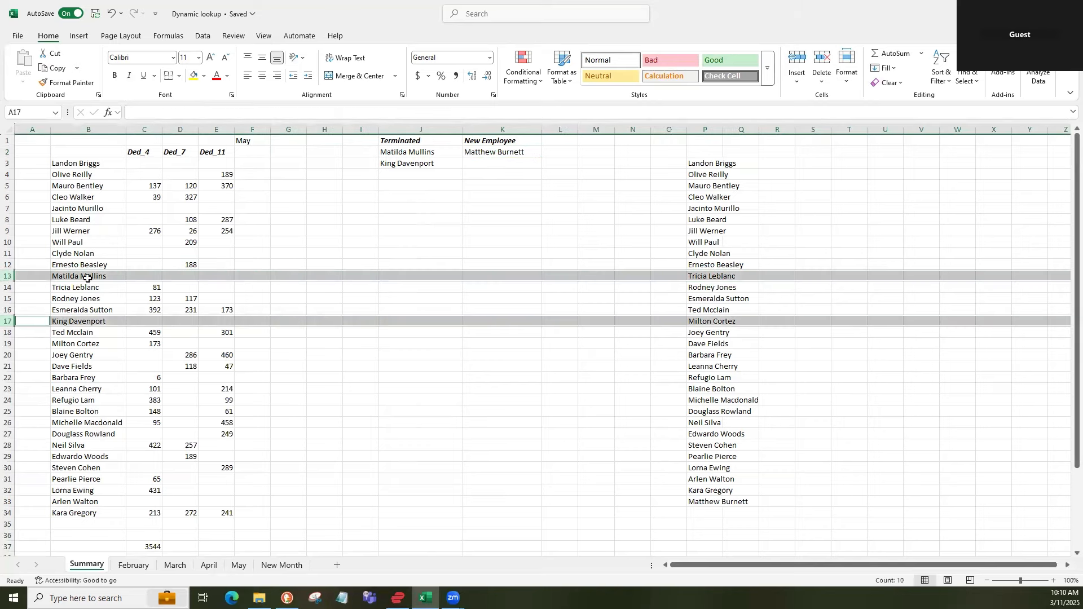
{"action": "left_click", "coordinate": [147, 274]}
{"action": "left_click_drag", "start_coordinate": [96, 277], "coordinate": [208, 277]}
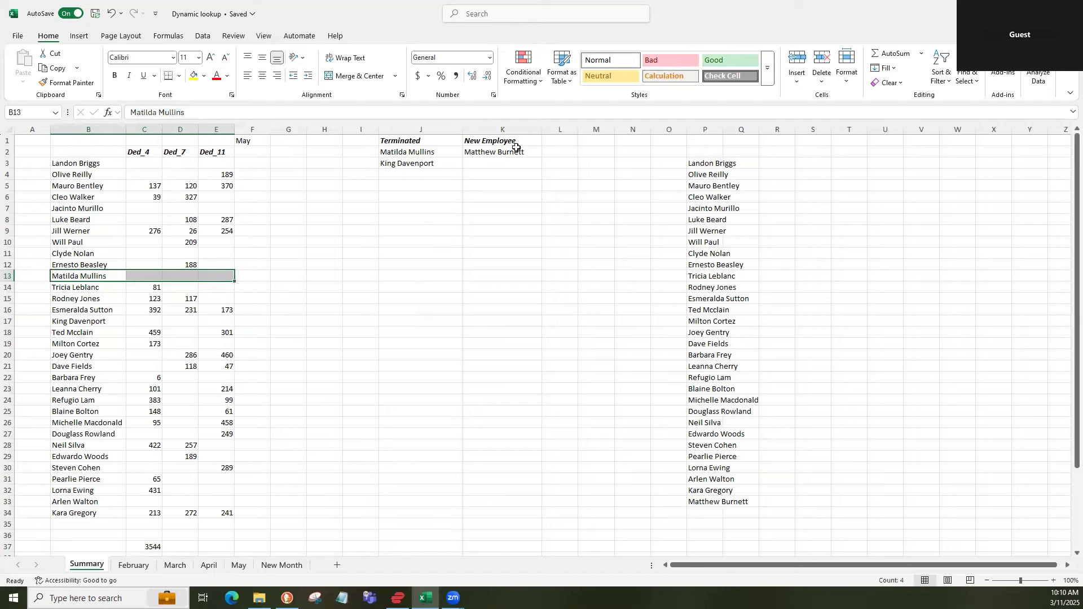
- Review the New Employee formula in K2, the Ded_4 header in C2, the lookup formula in C3 and the Terminated formula in J2
{"action": "left_click", "coordinate": [516, 150]}
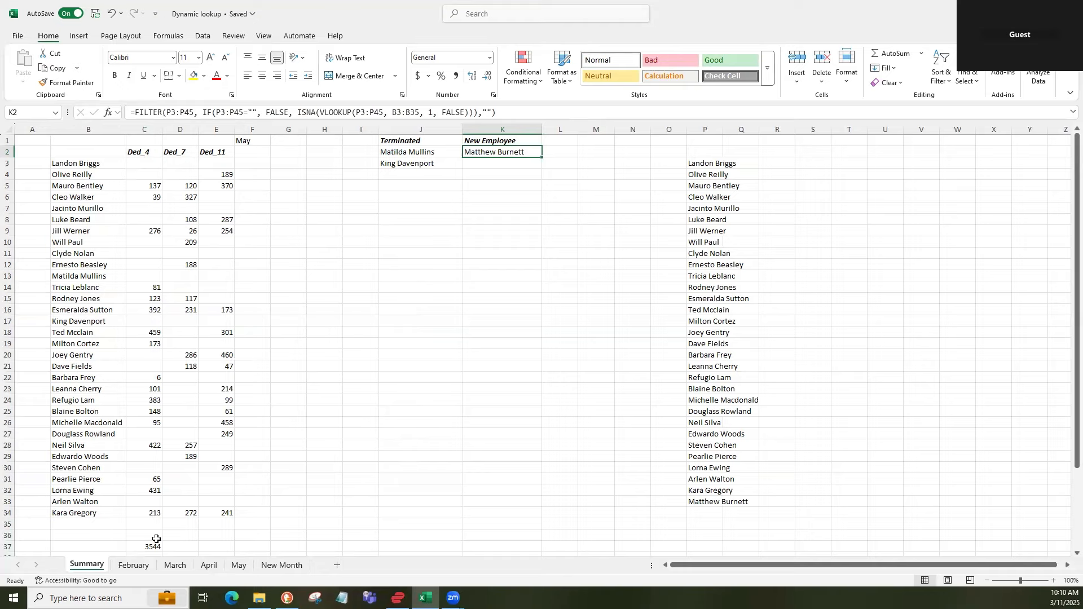
{"action": "left_click", "coordinate": [145, 142]}
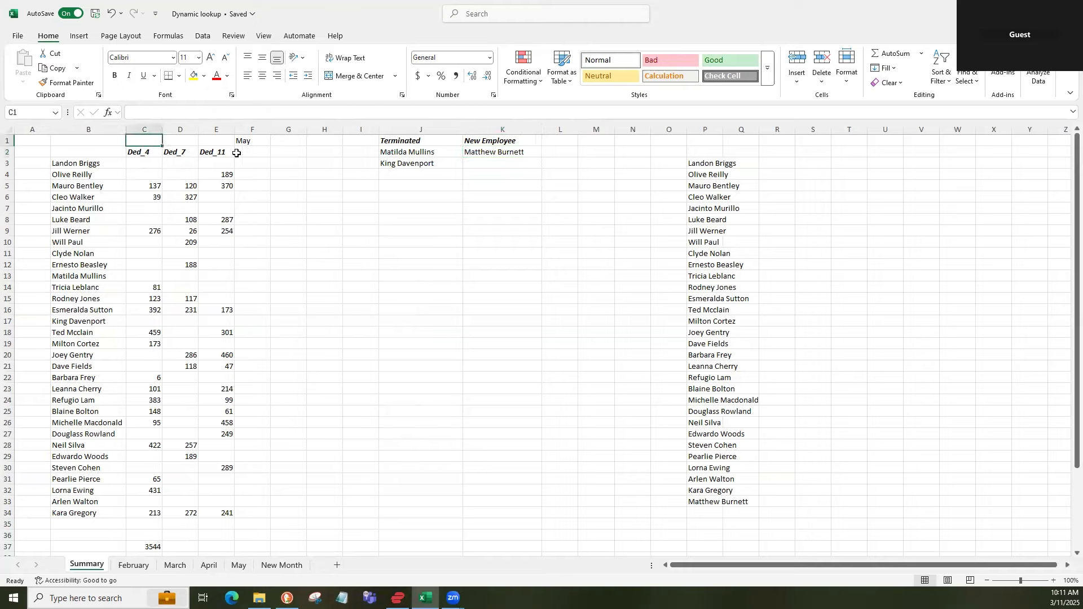
{"action": "left_click", "coordinate": [150, 152]}
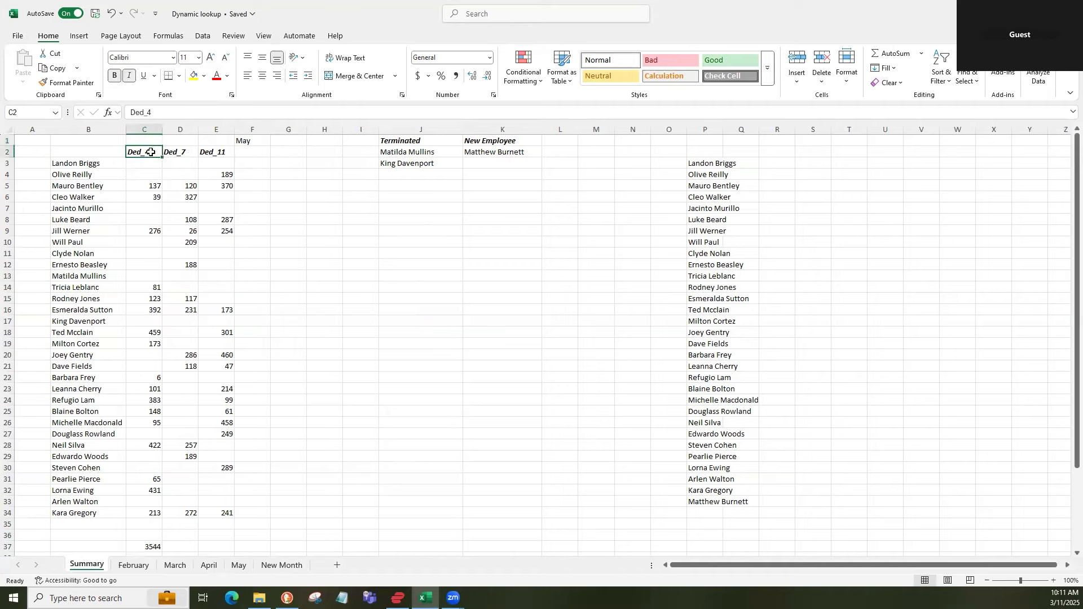
{"action": "left_click", "coordinate": [145, 163]}
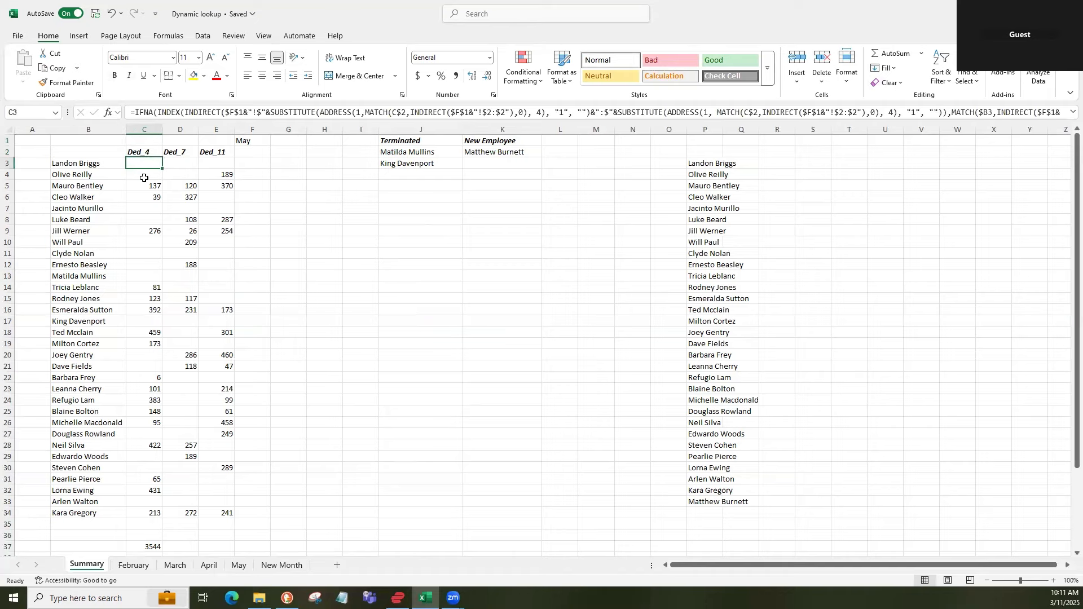
{"action": "left_click", "coordinate": [432, 154]}
{"action": "left_click", "coordinate": [143, 166]}
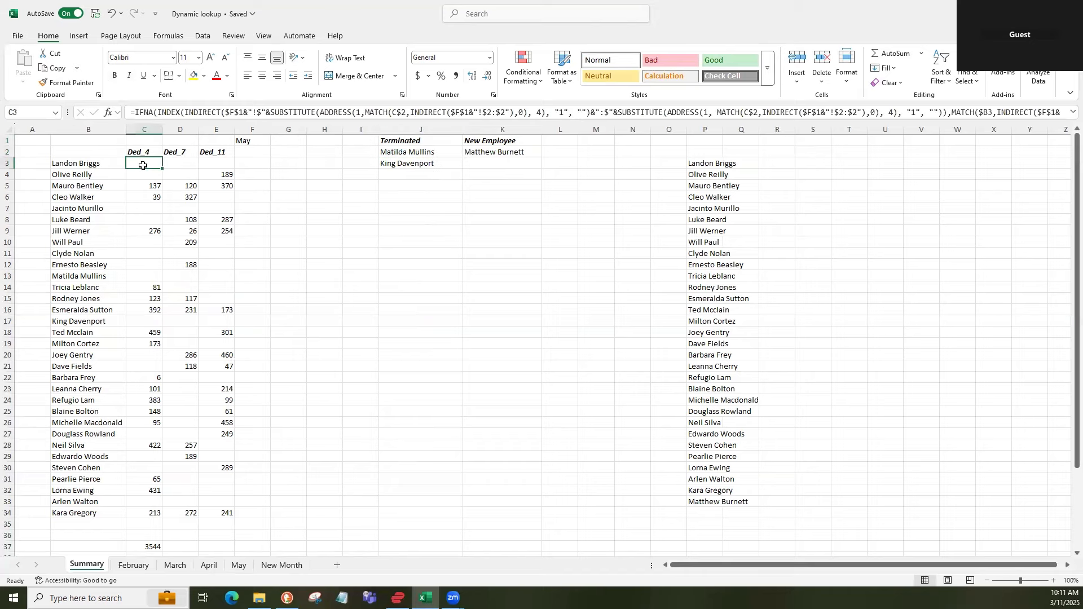